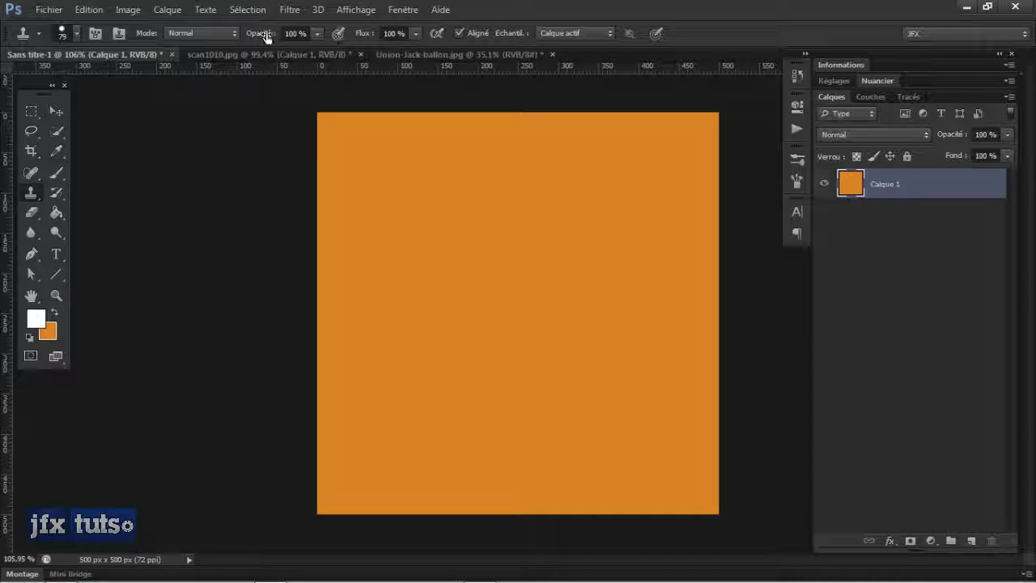
{"action": "left_click", "coordinate": [77, 36]}
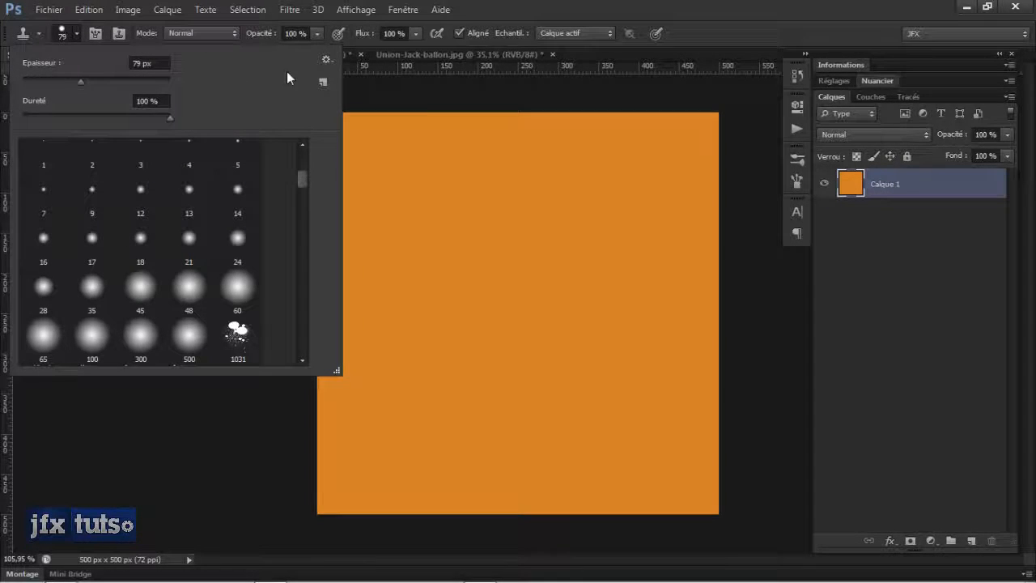
{"action": "left_click", "coordinate": [529, 12]}
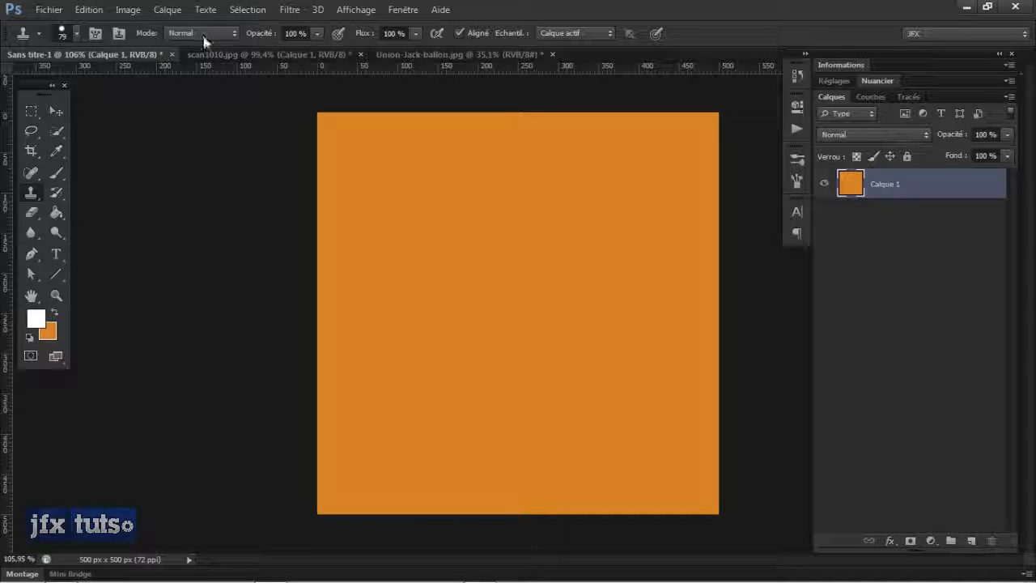
{"action": "left_click", "coordinate": [572, 36]}
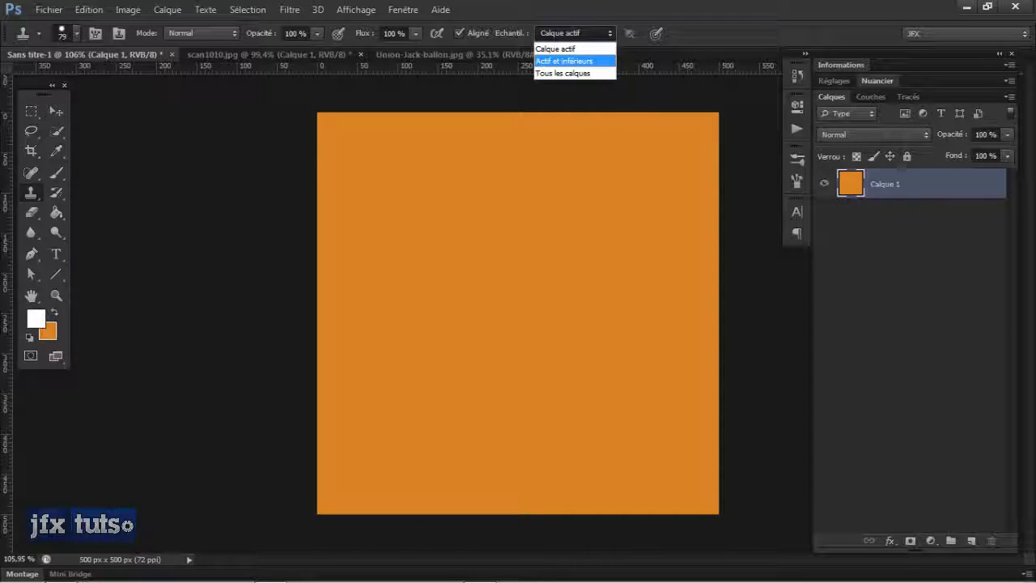
{"action": "left_click", "coordinate": [917, 189]}
{"action": "left_click", "coordinate": [973, 543]}
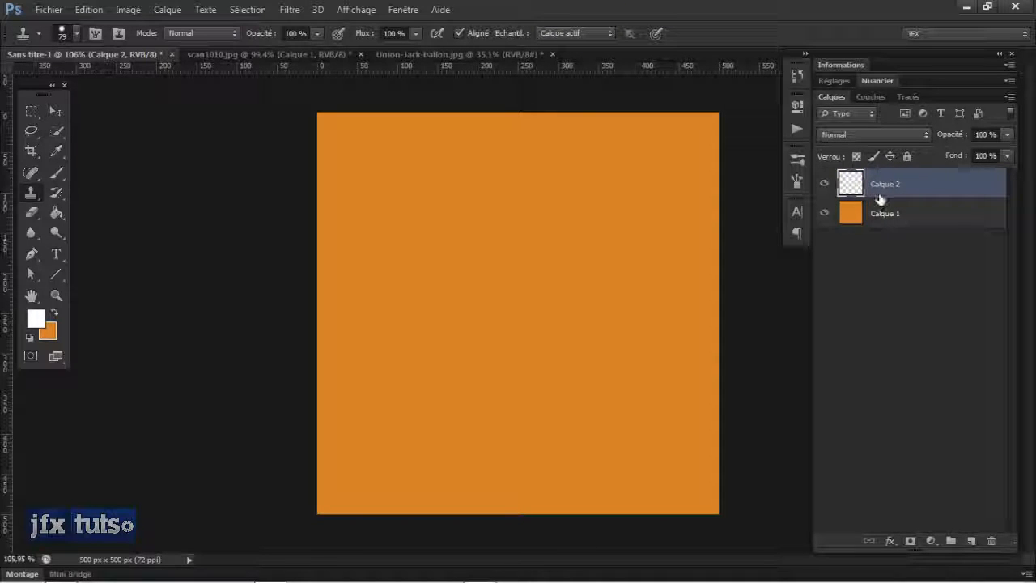
{"action": "key", "text": "Delete"}
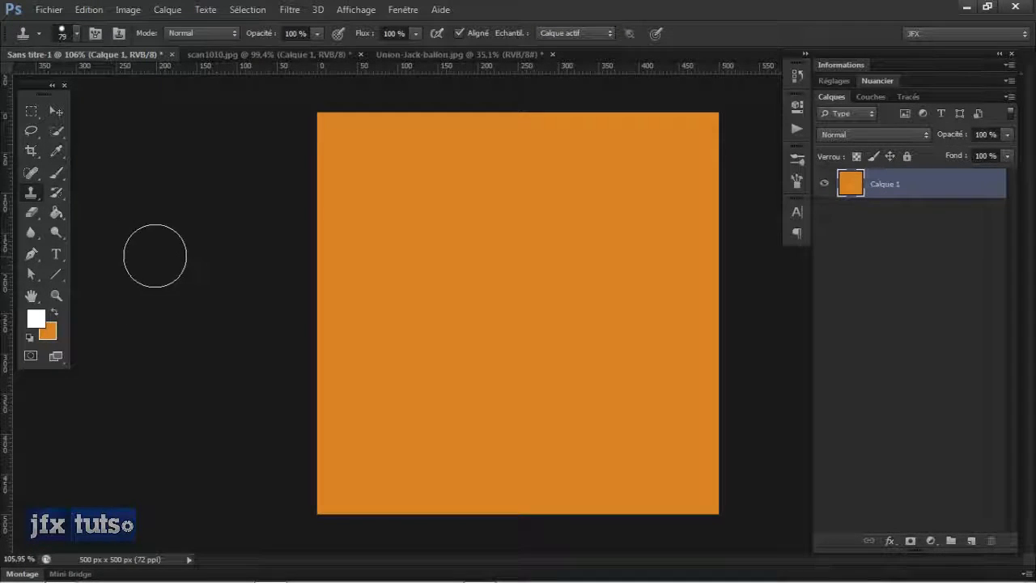
- Paint a single 60 px white dot with the Brush tool in the upper-left area of the orange canvas
{"action": "key", "text": "b"}
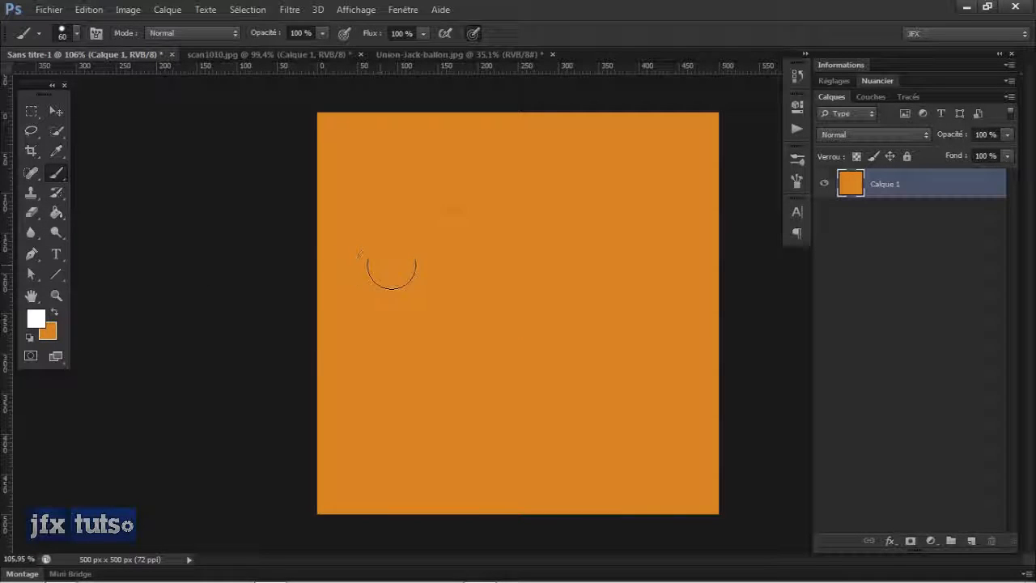
{"action": "left_click", "coordinate": [406, 207]}
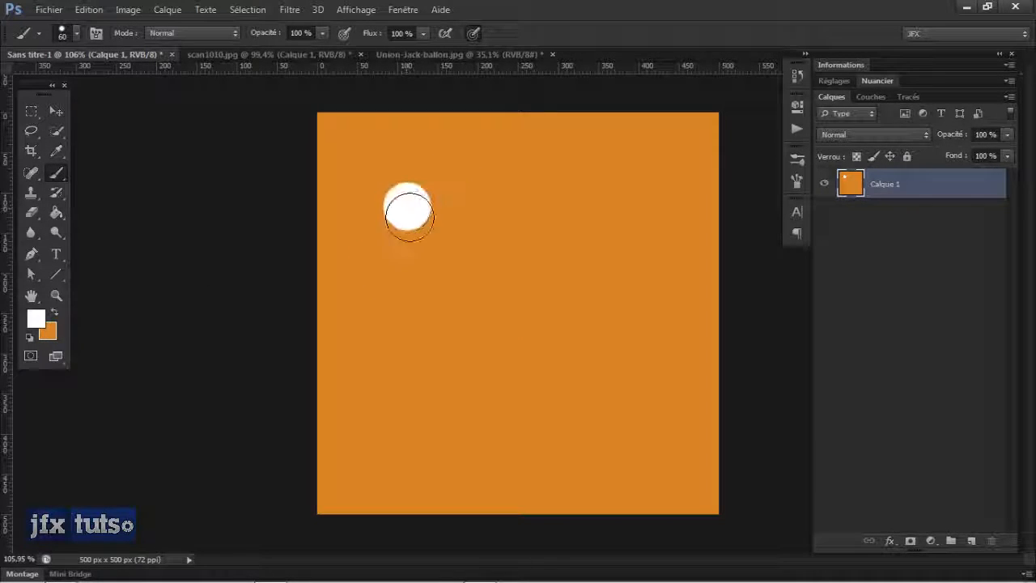
- Switch to the Clone Stamp tool and set its brush size to 26 px
{"action": "key", "text": "s"}
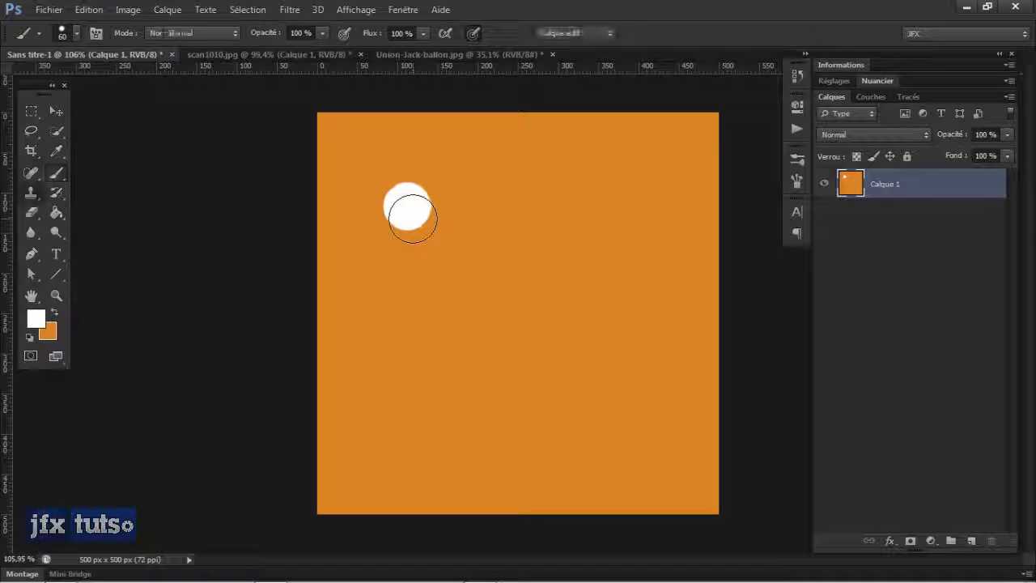
{"action": "right_click", "coordinate": [463, 197]}
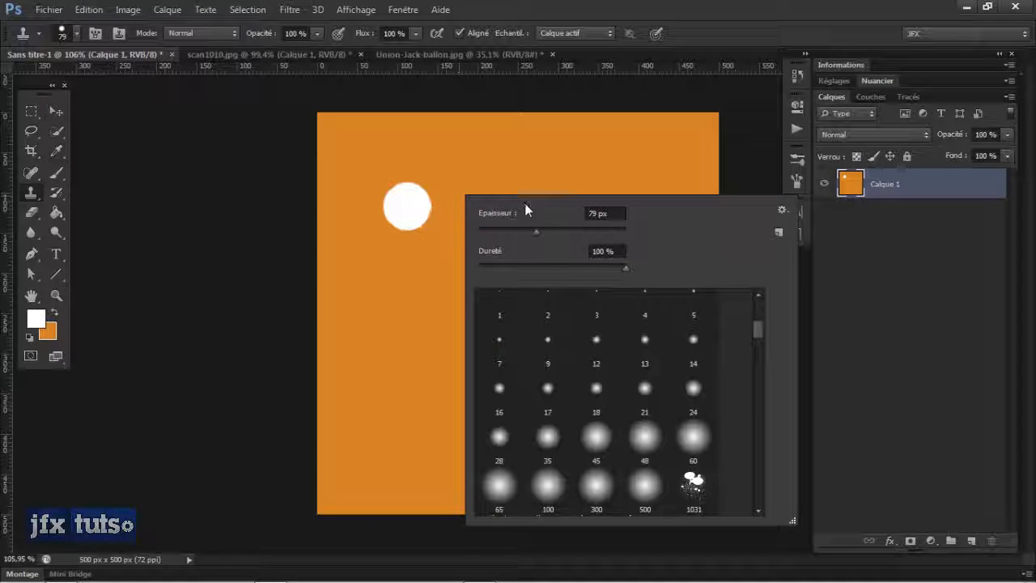
{"action": "left_click_drag", "start_coordinate": [508, 213], "coordinate": [471, 218]}
{"action": "left_click", "coordinate": [753, 29]}
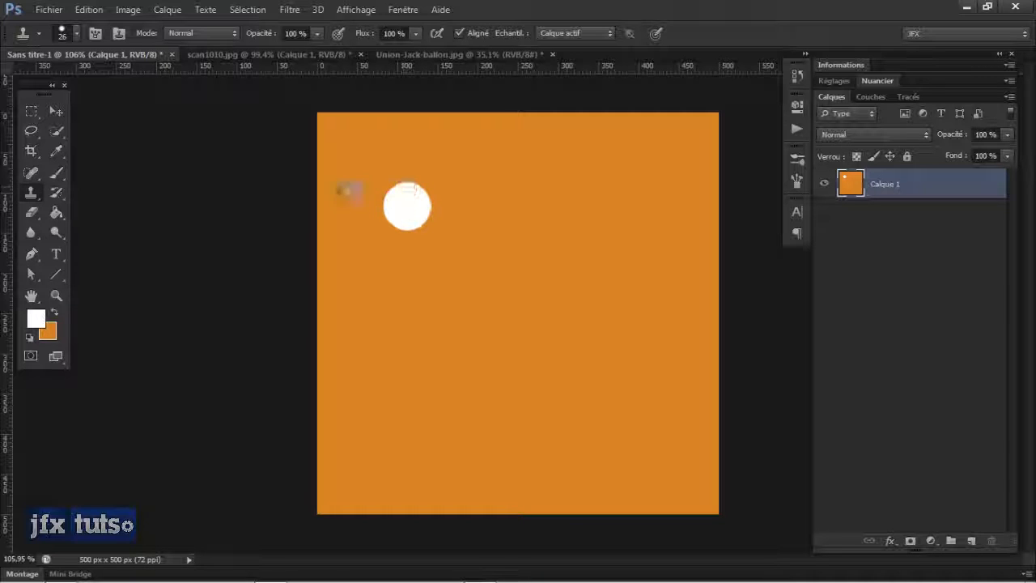
- Sample the left edge of the white dot and clone the whole dot to its right on the orange canvas
{"action": "scroll", "coordinate": [423, 211], "scroll_direction": "up", "scroll_amount": 4}
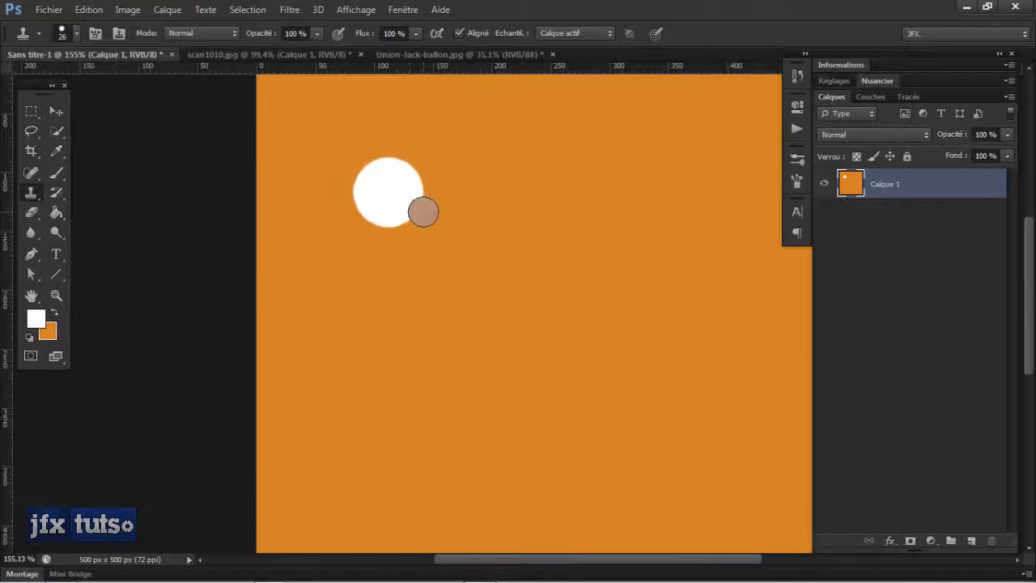
{"action": "scroll", "coordinate": [422, 211], "scroll_direction": "up", "scroll_amount": 1}
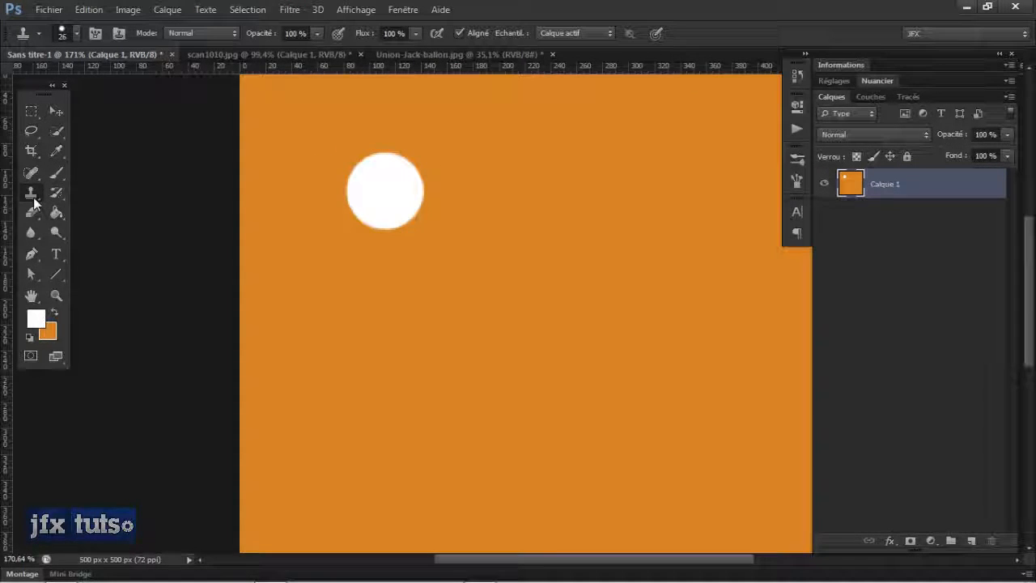
{"action": "right_click", "coordinate": [34, 203]}
{"action": "left_click", "coordinate": [751, 23]}
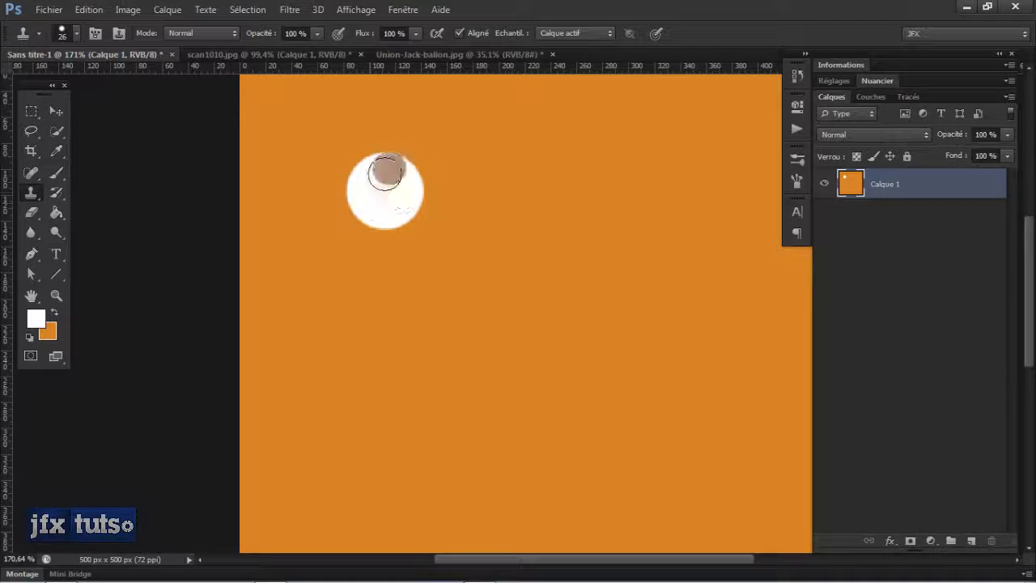
{"action": "key", "text": "alt"}
{"action": "key", "text": "alt"}
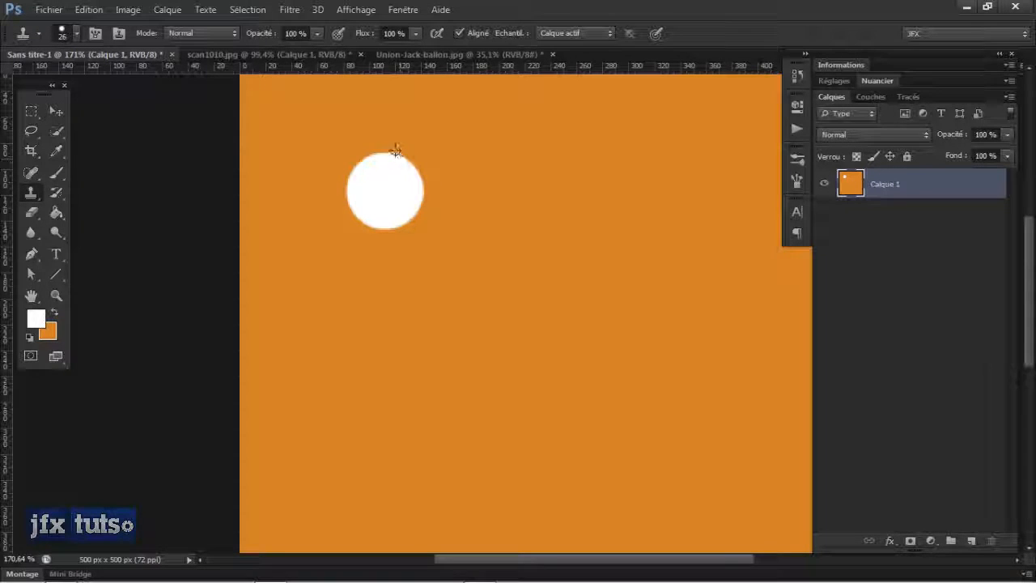
{"action": "left_click", "coordinate": [351, 182], "text": "alt"}
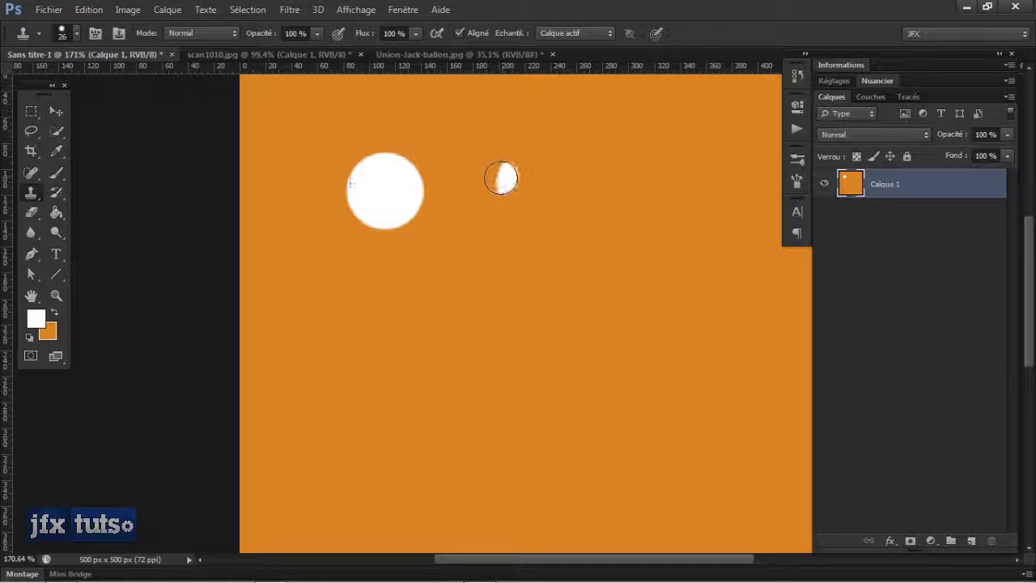
{"action": "mouse_move", "coordinate": [501, 178]}
{"action": "left_mouse_down"}
{"action": "mouse_move", "coordinate": [494, 199]}
{"action": "mouse_move", "coordinate": [501, 190]}
{"action": "left_mouse_up"}
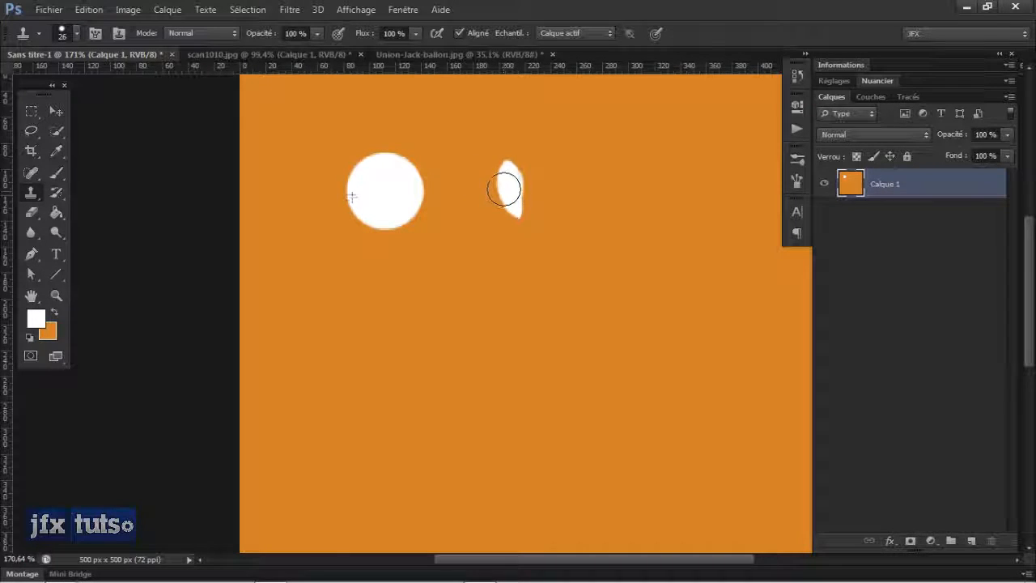
{"action": "left_click_drag", "start_coordinate": [503, 189], "coordinate": [518, 215]}
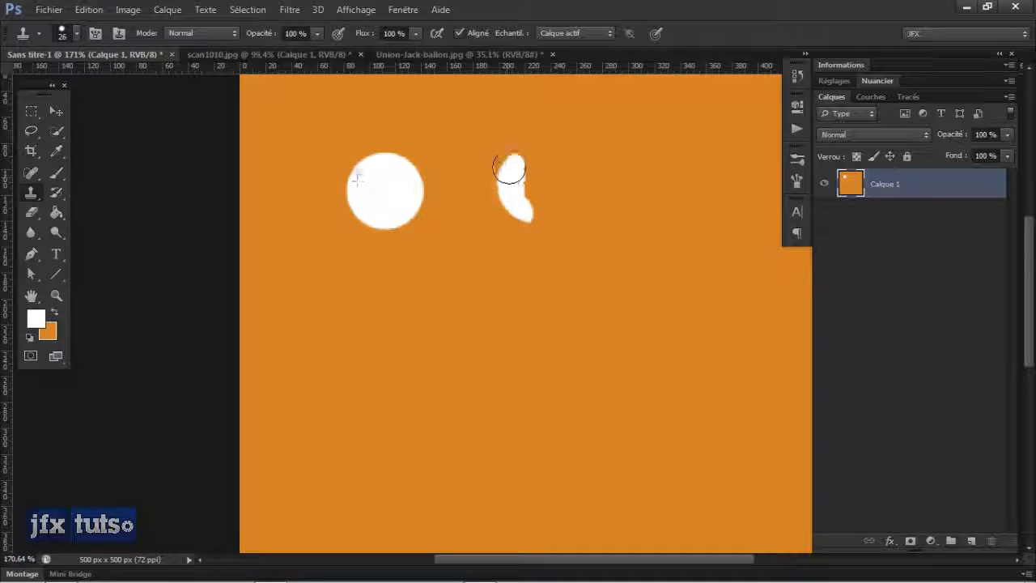
{"action": "mouse_move", "coordinate": [514, 160]}
{"action": "left_mouse_down"}
{"action": "mouse_move", "coordinate": [537, 148]}
{"action": "mouse_move", "coordinate": [527, 151]}
{"action": "mouse_move", "coordinate": [548, 157]}
{"action": "mouse_move", "coordinate": [533, 165]}
{"action": "mouse_move", "coordinate": [531, 154]}
{"action": "mouse_move", "coordinate": [528, 170]}
{"action": "mouse_move", "coordinate": [470, 161]}
{"action": "mouse_move", "coordinate": [476, 204]}
{"action": "mouse_move", "coordinate": [486, 176]}
{"action": "mouse_move", "coordinate": [526, 141]}
{"action": "mouse_move", "coordinate": [557, 162]}
{"action": "mouse_move", "coordinate": [557, 220]}
{"action": "mouse_move", "coordinate": [530, 226]}
{"action": "mouse_move", "coordinate": [497, 203]}
{"action": "mouse_move", "coordinate": [513, 189]}
{"action": "mouse_move", "coordinate": [557, 189]}
{"action": "mouse_move", "coordinate": [539, 191]}
{"action": "mouse_move", "coordinate": [539, 169]}
{"action": "mouse_move", "coordinate": [539, 183]}
{"action": "left_mouse_up"}
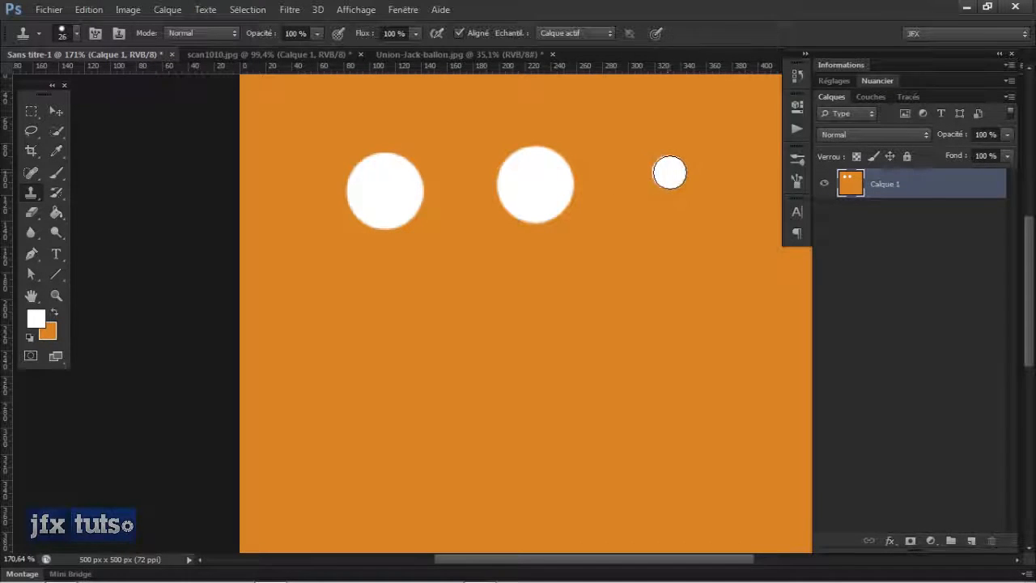
{"action": "mouse_move", "coordinate": [653, 170]}
{"action": "left_mouse_down"}
{"action": "mouse_move", "coordinate": [596, 160]}
{"action": "mouse_move", "coordinate": [617, 193]}
{"action": "mouse_move", "coordinate": [616, 158]}
{"action": "mouse_move", "coordinate": [637, 210]}
{"action": "mouse_move", "coordinate": [626, 181]}
{"action": "left_mouse_up"}
{"action": "key", "text": "ctrl+z"}
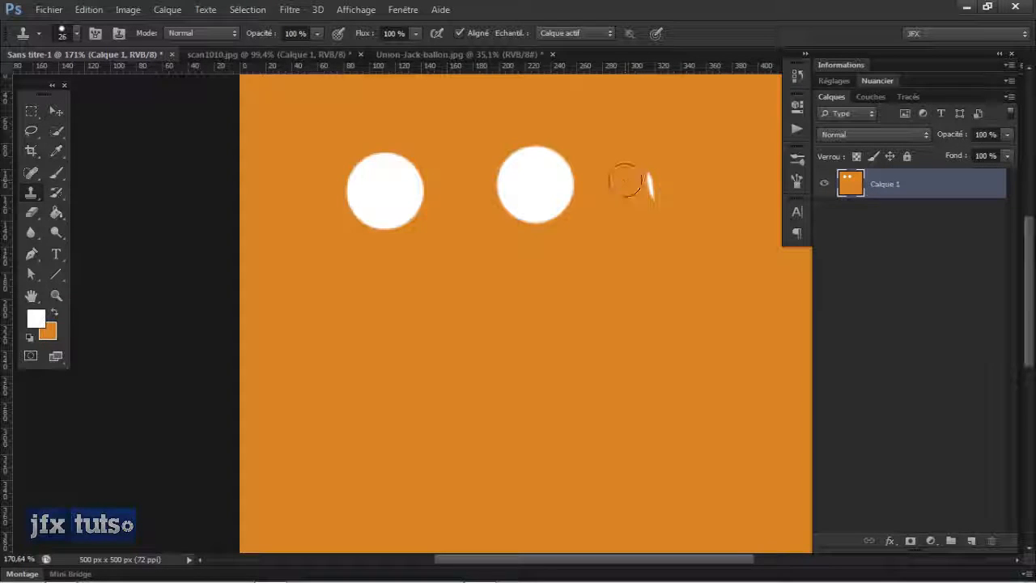
{"action": "key", "text": "ctrl+z"}
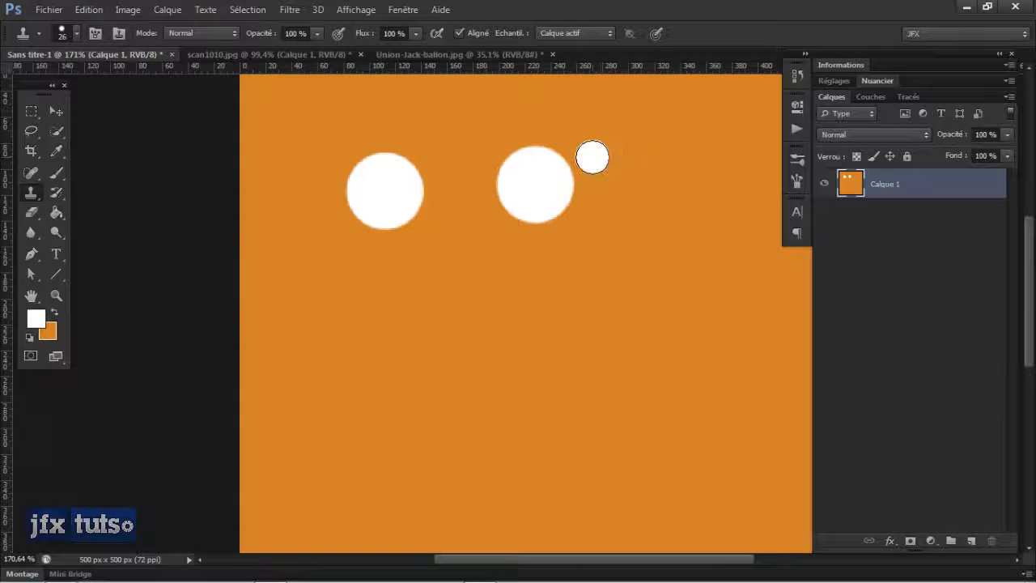
{"action": "mouse_move", "coordinate": [595, 174]}
{"action": "left_mouse_down"}
{"action": "mouse_move", "coordinate": [599, 183]}
{"action": "mouse_move", "coordinate": [586, 155]}
{"action": "mouse_move", "coordinate": [590, 203]}
{"action": "mouse_move", "coordinate": [617, 199]}
{"action": "left_mouse_up"}
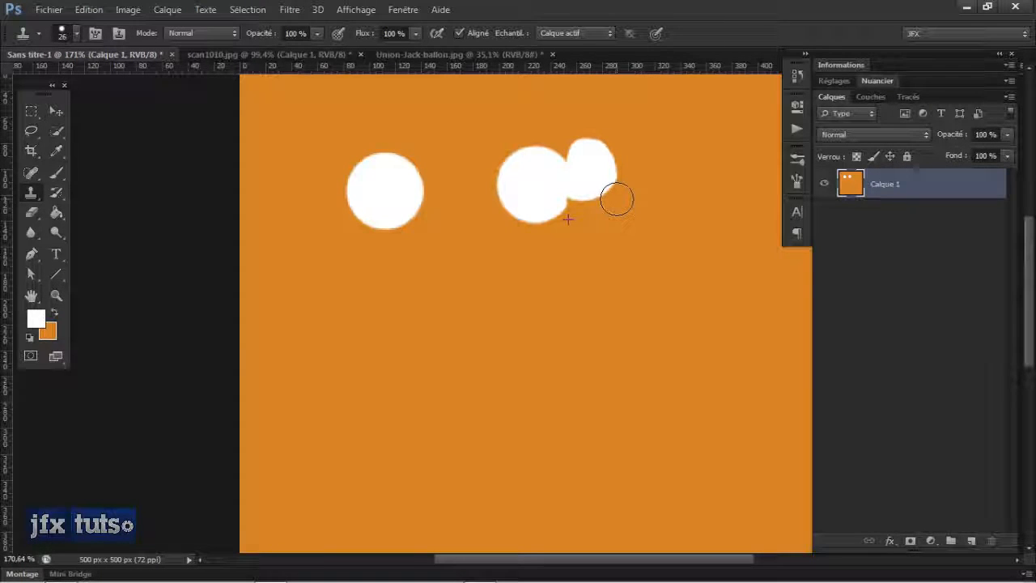
{"action": "key", "text": "ctrl+z"}
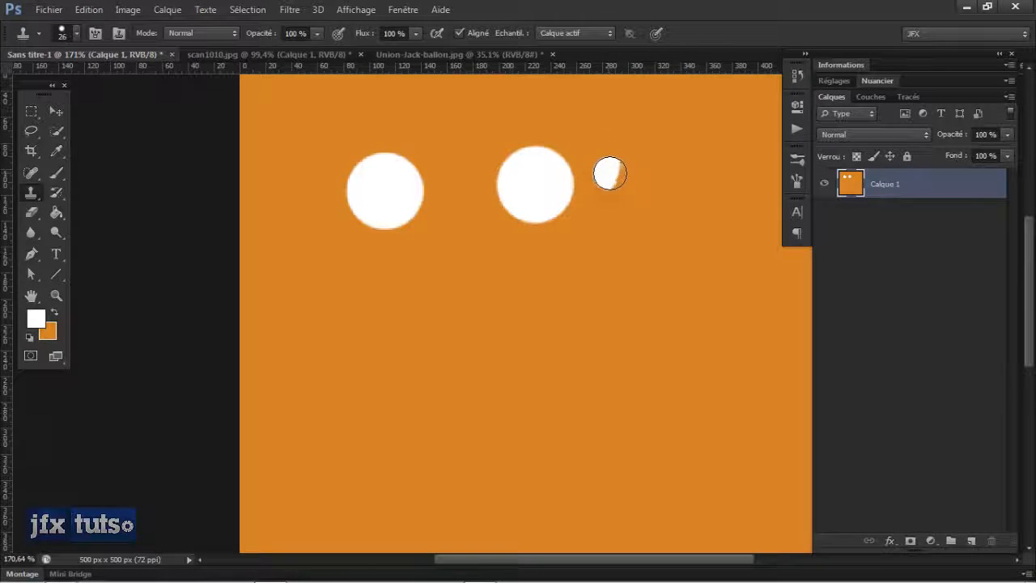
- Sample the second white dot and clone it to its right as a third dot in the row
{"action": "left_click", "coordinate": [563, 188], "text": "alt"}
{"action": "mouse_move", "coordinate": [624, 167]}
{"action": "left_mouse_down"}
{"action": "mouse_move", "coordinate": [636, 205]}
{"action": "mouse_move", "coordinate": [665, 210]}
{"action": "left_mouse_up"}
{"action": "key", "text": "ctrl+z"}
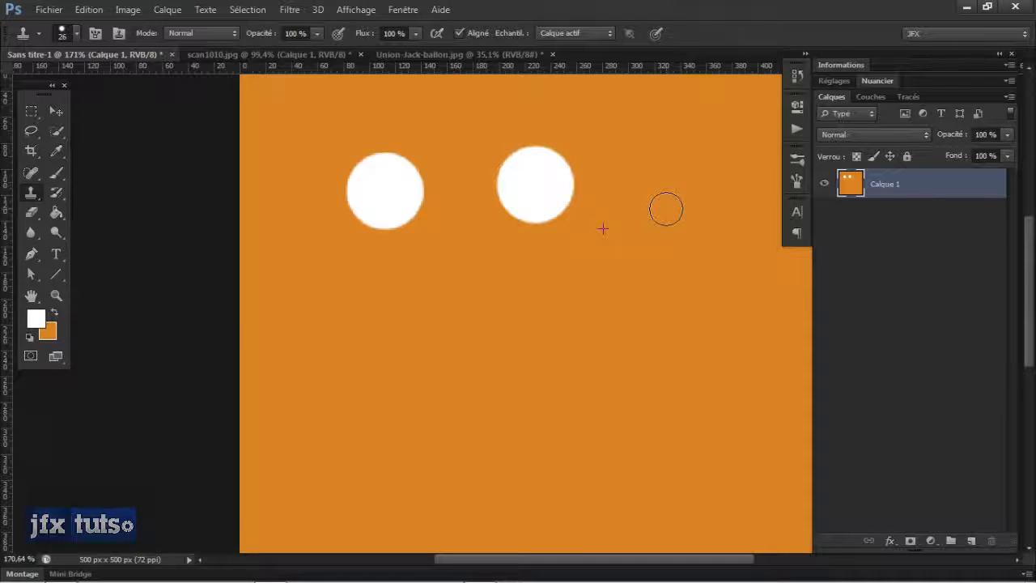
{"action": "mouse_move", "coordinate": [651, 162]}
{"action": "left_mouse_down"}
{"action": "mouse_move", "coordinate": [642, 188]}
{"action": "mouse_move", "coordinate": [649, 213]}
{"action": "mouse_move", "coordinate": [689, 194]}
{"action": "mouse_move", "coordinate": [682, 160]}
{"action": "mouse_move", "coordinate": [696, 162]}
{"action": "mouse_move", "coordinate": [705, 220]}
{"action": "mouse_move", "coordinate": [663, 187]}
{"action": "mouse_move", "coordinate": [694, 183]}
{"action": "mouse_move", "coordinate": [687, 179]}
{"action": "mouse_move", "coordinate": [675, 214]}
{"action": "left_mouse_up"}
- Sample the upper edge of the third dot and begin cloning the row of dots into the lower part of the canvas
{"action": "scroll", "coordinate": [664, 236], "scroll_direction": "down", "scroll_amount": 2}
{"action": "scroll", "coordinate": [664, 236], "scroll_direction": "down", "scroll_amount": 1}
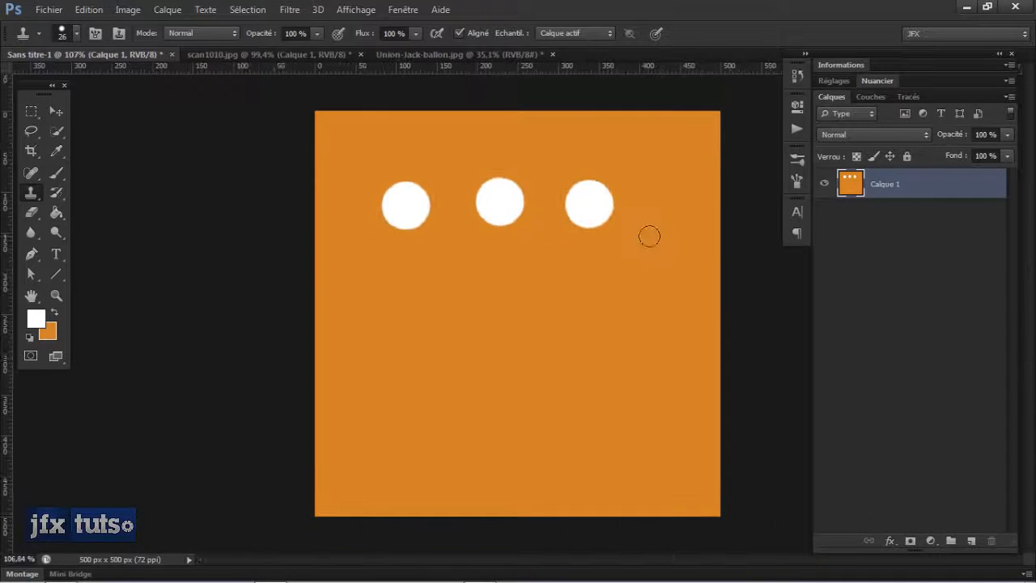
{"action": "left_click", "coordinate": [600, 184], "text": "alt"}
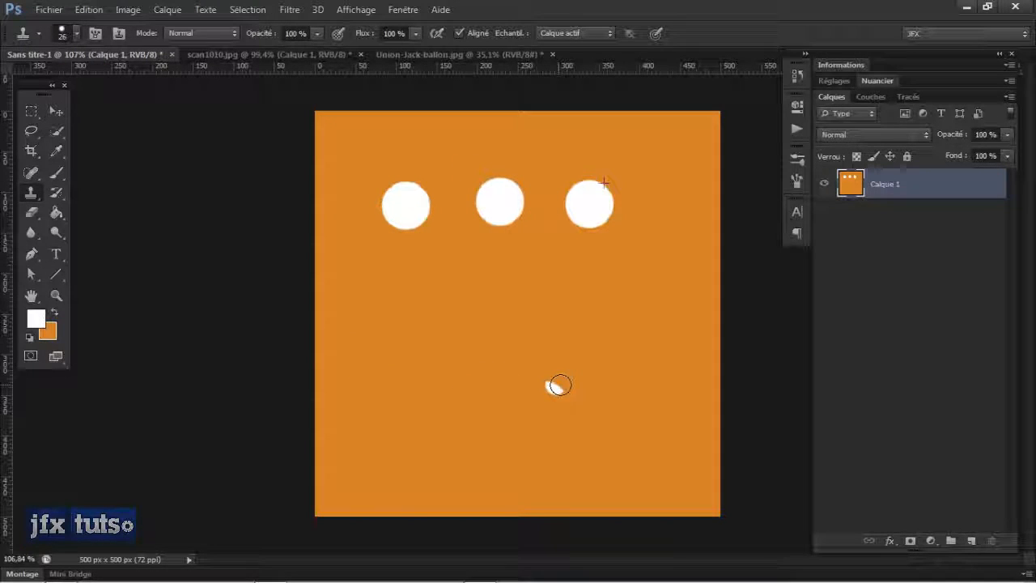
{"action": "mouse_move", "coordinate": [556, 386]}
{"action": "left_mouse_down"}
{"action": "mouse_move", "coordinate": [438, 396]}
{"action": "mouse_move", "coordinate": [474, 394]}
{"action": "mouse_move", "coordinate": [377, 413]}
{"action": "left_mouse_up"}
- Set the Clone Stamp brush size to 111 px and complete the cloned lower row of three white dots
{"action": "right_click", "coordinate": [522, 369]}
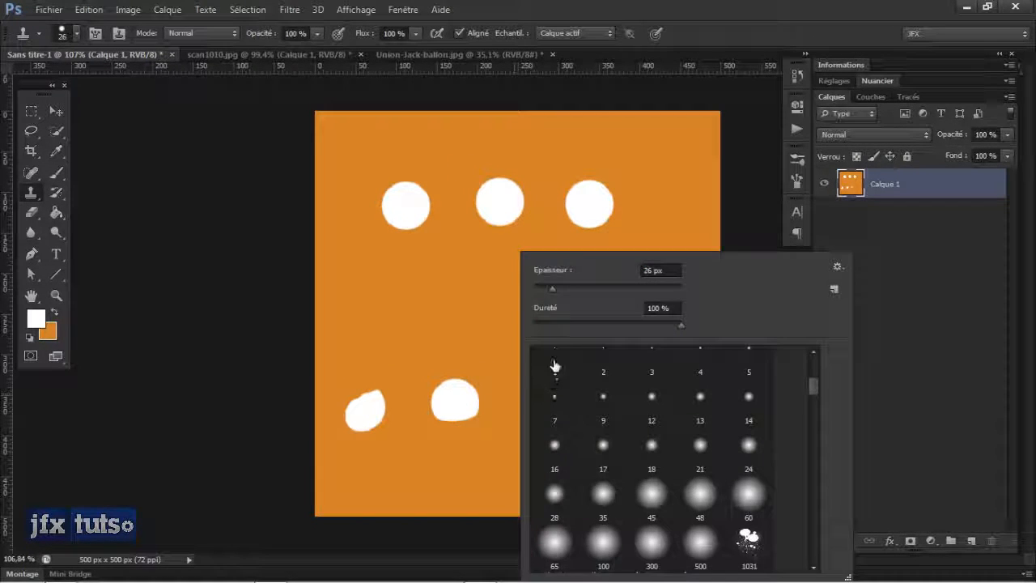
{"action": "left_click_drag", "start_coordinate": [555, 272], "coordinate": [624, 272]}
{"action": "mouse_move", "coordinate": [408, 400]}
{"action": "left_mouse_down"}
{"action": "mouse_move", "coordinate": [547, 409]}
{"action": "mouse_move", "coordinate": [450, 425]}
{"action": "mouse_move", "coordinate": [428, 400]}
{"action": "mouse_move", "coordinate": [417, 426]}
{"action": "mouse_move", "coordinate": [354, 407]}
{"action": "mouse_move", "coordinate": [380, 430]}
{"action": "mouse_move", "coordinate": [525, 416]}
{"action": "left_mouse_up"}
{"action": "scroll", "coordinate": [526, 407], "scroll_direction": "up", "scroll_amount": 3}
{"action": "scroll", "coordinate": [529, 406], "scroll_direction": "down", "scroll_amount": 3}
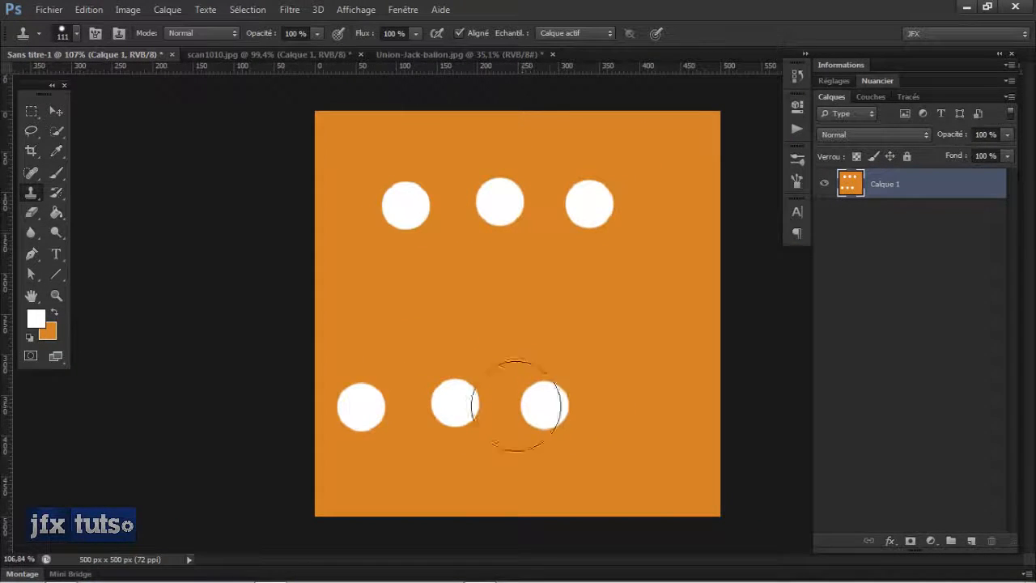
{"action": "scroll", "coordinate": [406, 337], "scroll_direction": "up", "scroll_amount": 2}
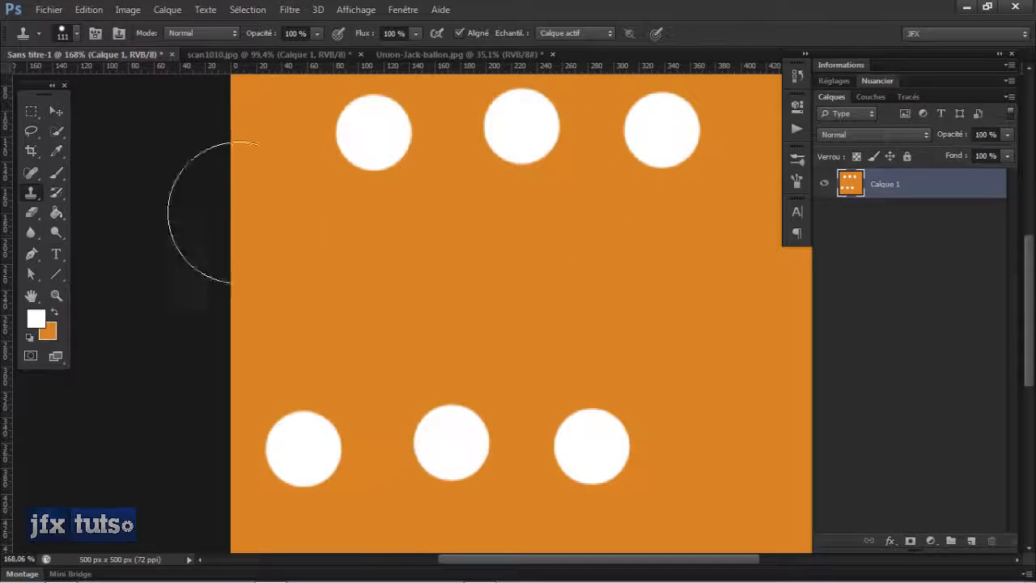
- Switch to the scan1010.jpg document and set the Clone Stamp brush size to 24 px
{"action": "key", "text": "ctrl+Tab"}
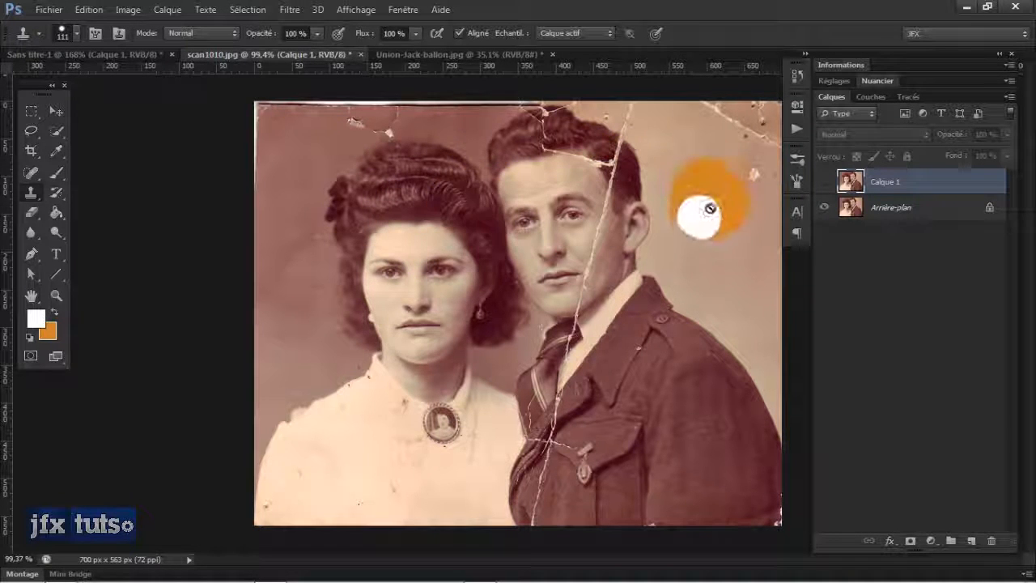
{"action": "scroll", "coordinate": [688, 243], "scroll_direction": "down", "scroll_amount": 2}
{"action": "scroll", "coordinate": [558, 277], "scroll_direction": "up", "scroll_amount": 1}
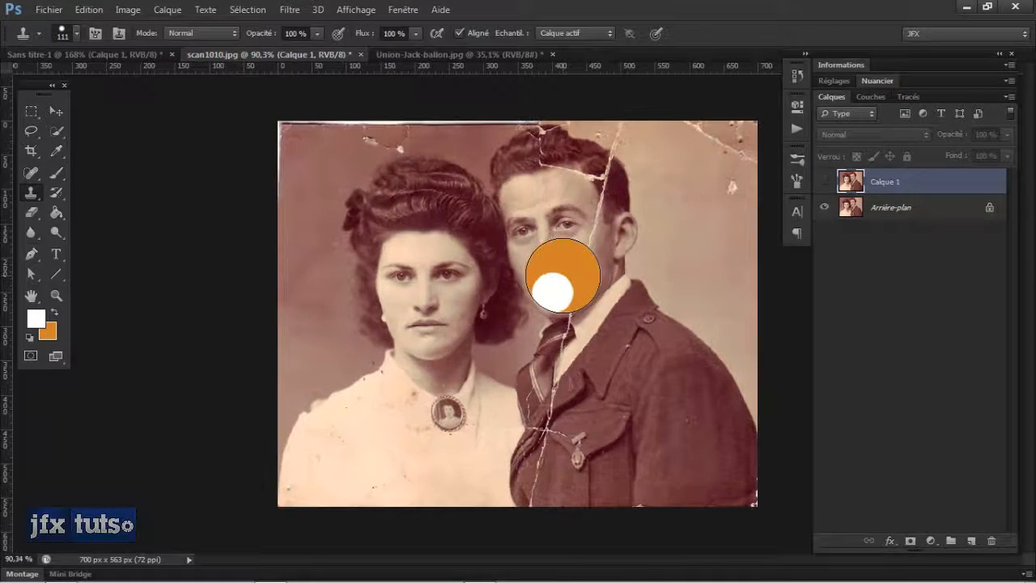
{"action": "right_click", "coordinate": [556, 283]}
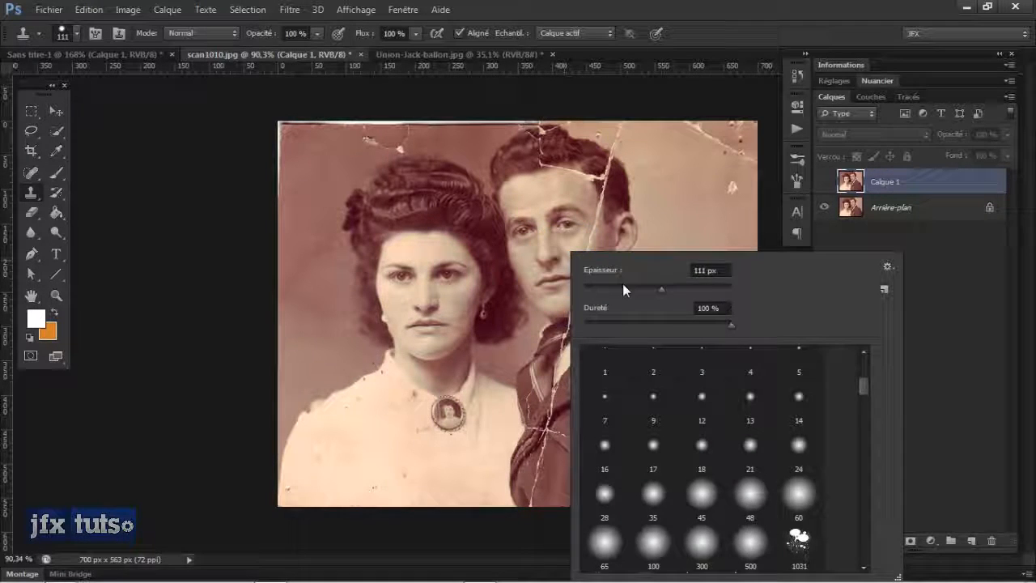
{"action": "left_click_drag", "start_coordinate": [622, 284], "coordinate": [600, 284]}
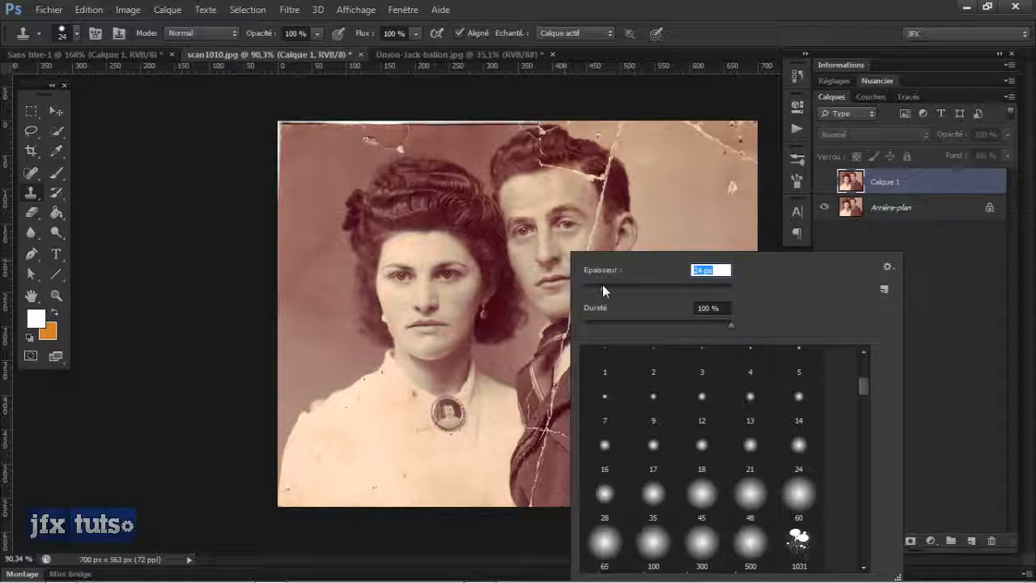
{"action": "key", "text": "Return"}
{"action": "left_click", "coordinate": [540, 234]}
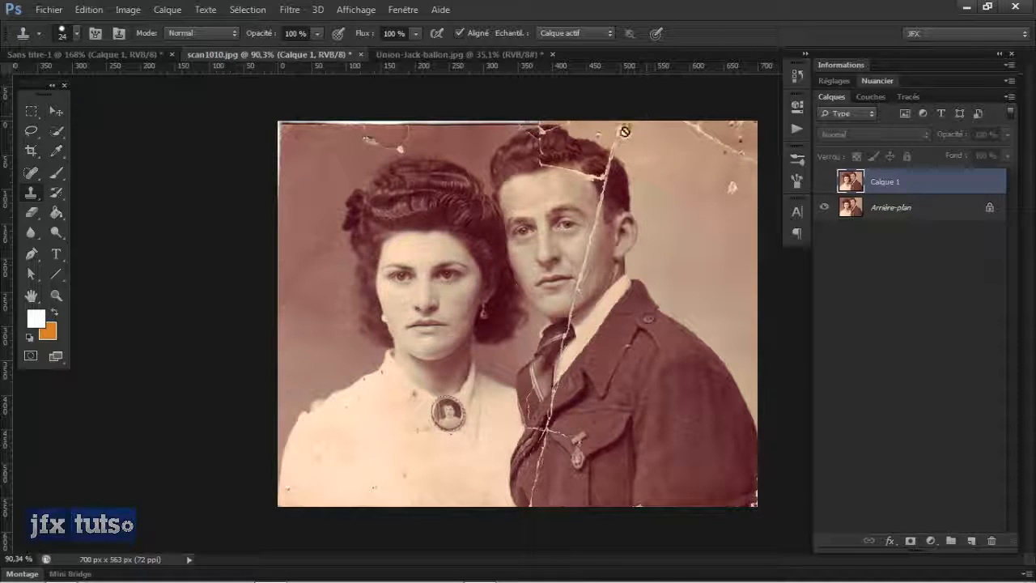
{"action": "scroll", "coordinate": [617, 223], "scroll_direction": "up", "scroll_amount": 2}
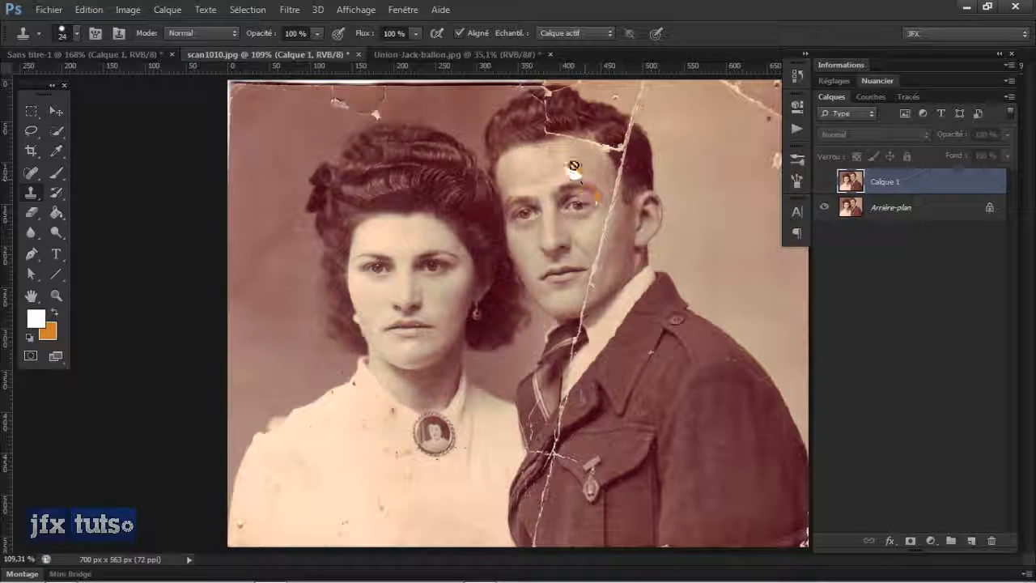
{"action": "left_click", "coordinate": [553, 164]}
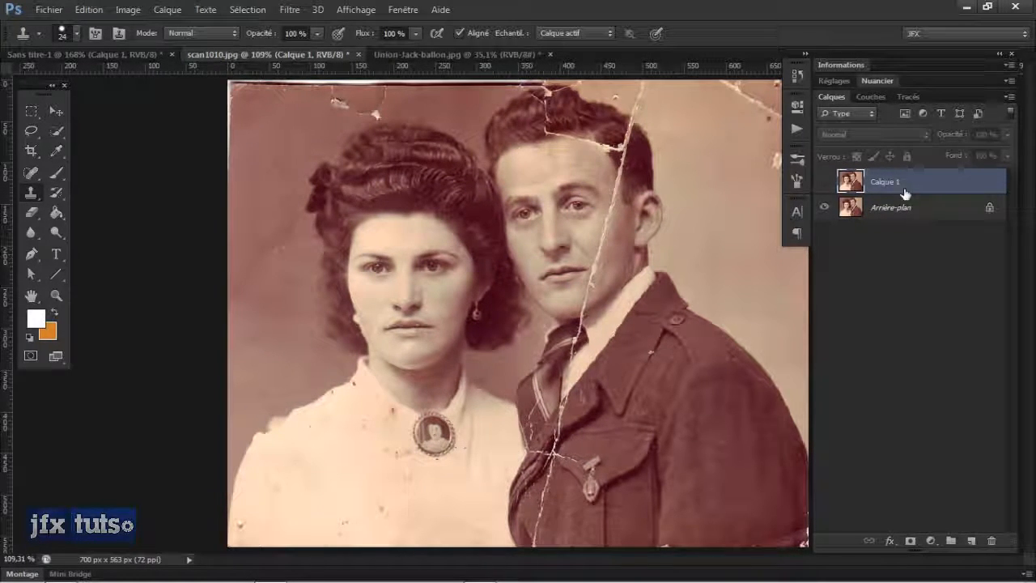
- Compare the damaged photo with its retouched version by hiding and showing the Calque 1 layer
{"action": "left_click", "coordinate": [823, 183]}
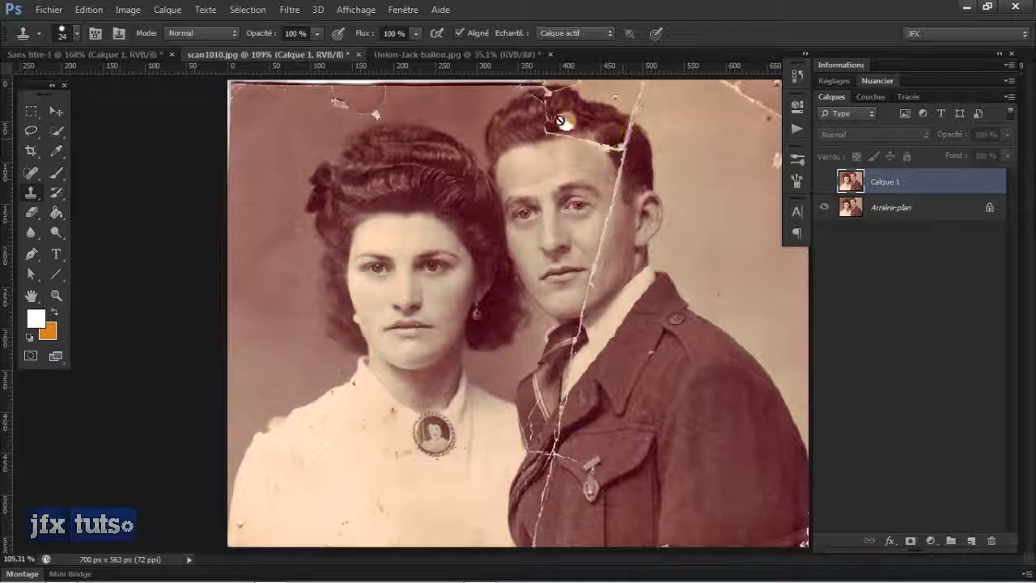
{"action": "left_click", "coordinate": [824, 182]}
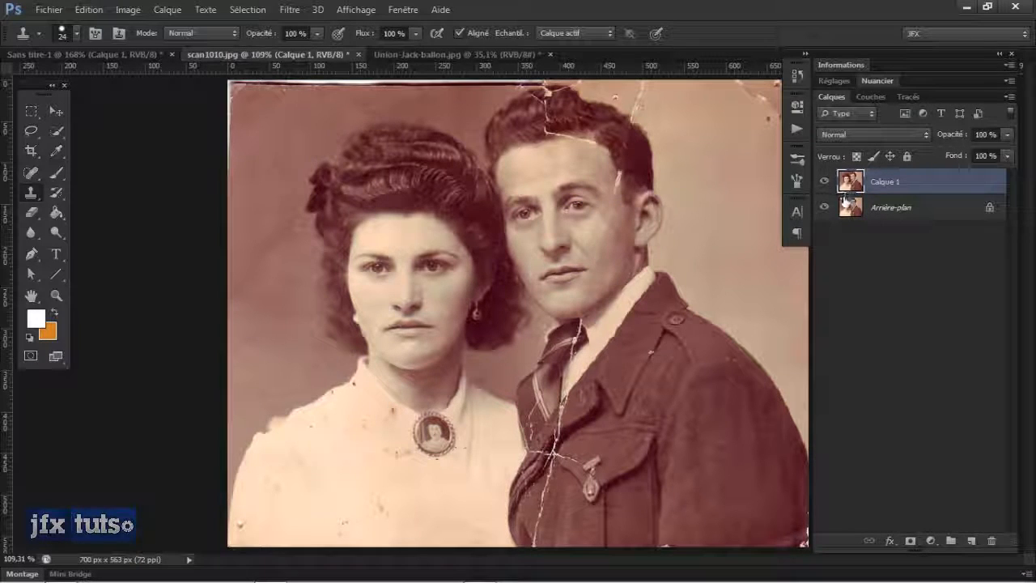
{"action": "left_click", "coordinate": [824, 182]}
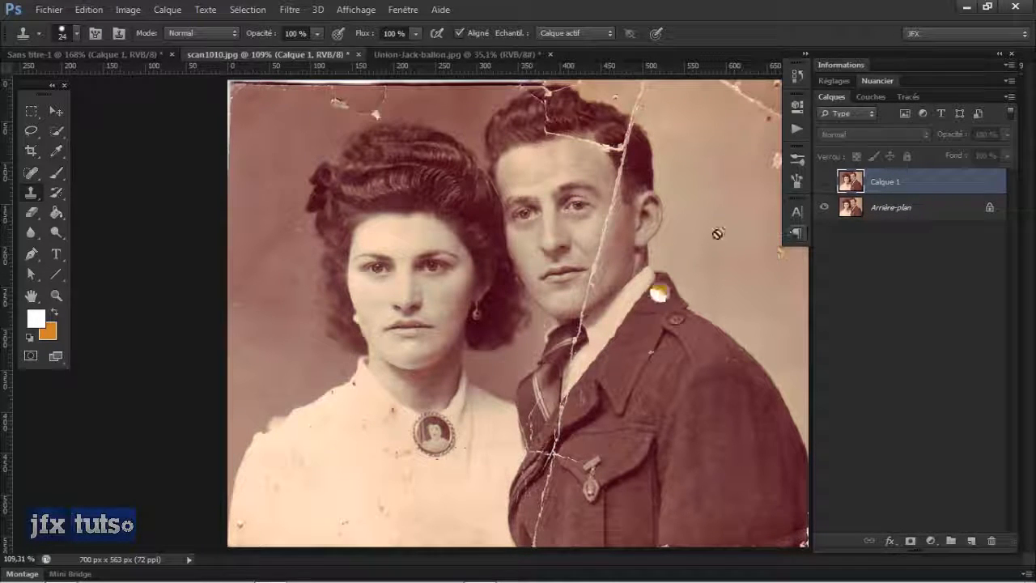
{"action": "left_click", "coordinate": [825, 182]}
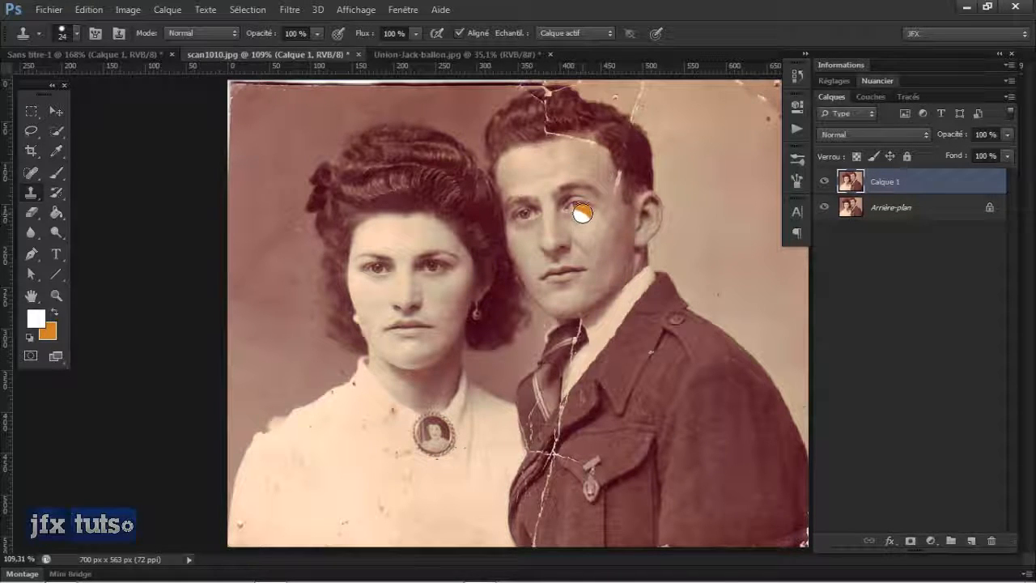
- Examine the tear across the man's face, hair and collar up close, with Calque 1 hidden and shown
{"action": "key", "text": "v"}
{"action": "scroll", "coordinate": [590, 231], "scroll_direction": "up", "scroll_amount": 5}
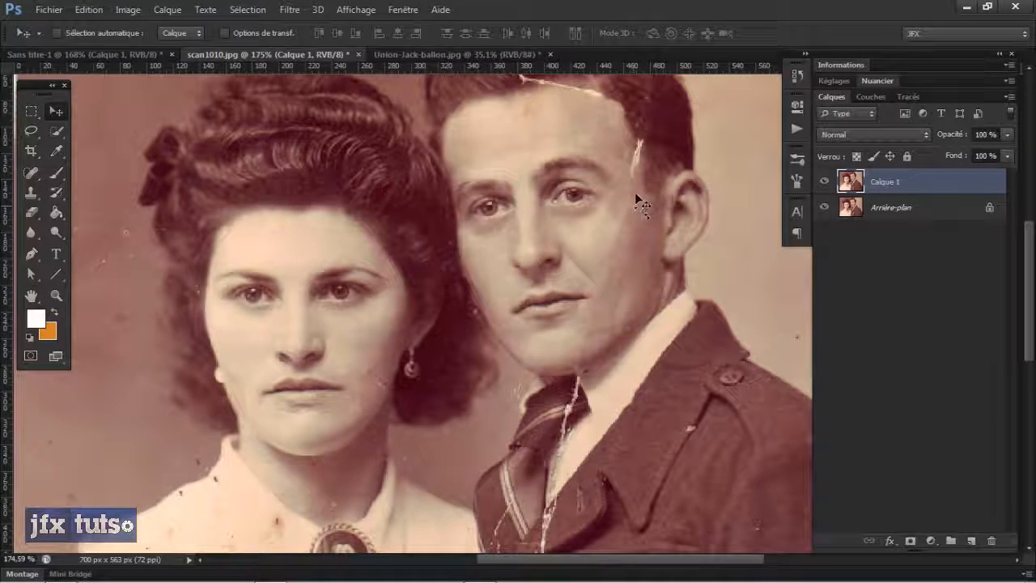
{"action": "left_click", "coordinate": [825, 185]}
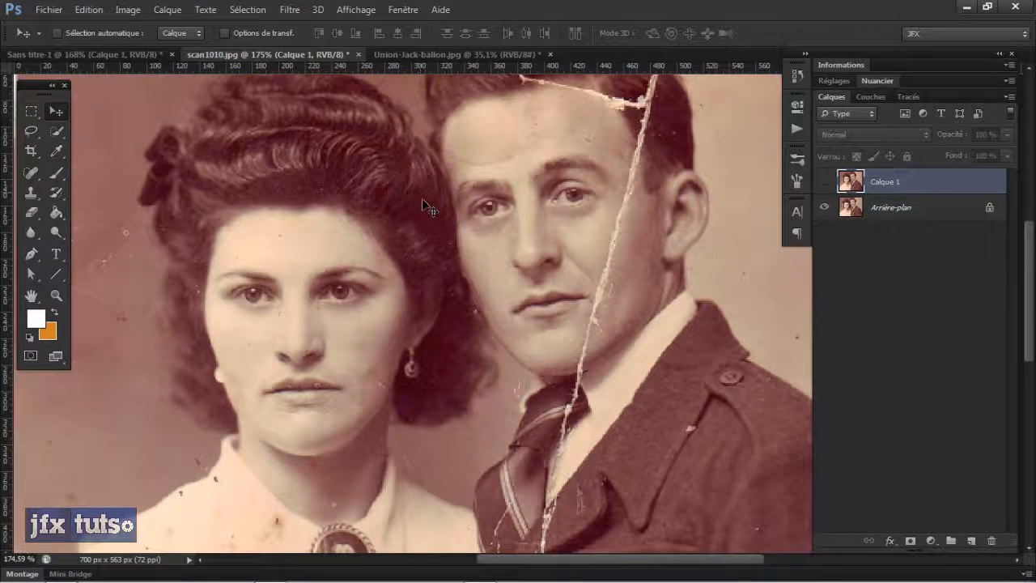
{"action": "scroll", "coordinate": [422, 199], "scroll_direction": "down", "scroll_amount": 2}
{"action": "left_click", "coordinate": [825, 181]}
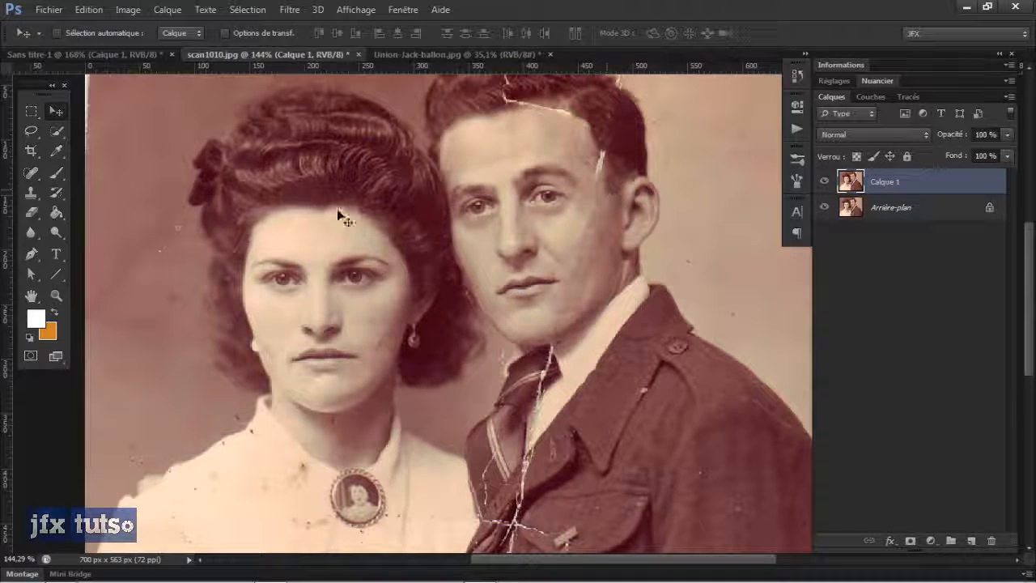
{"action": "left_click", "coordinate": [825, 185]}
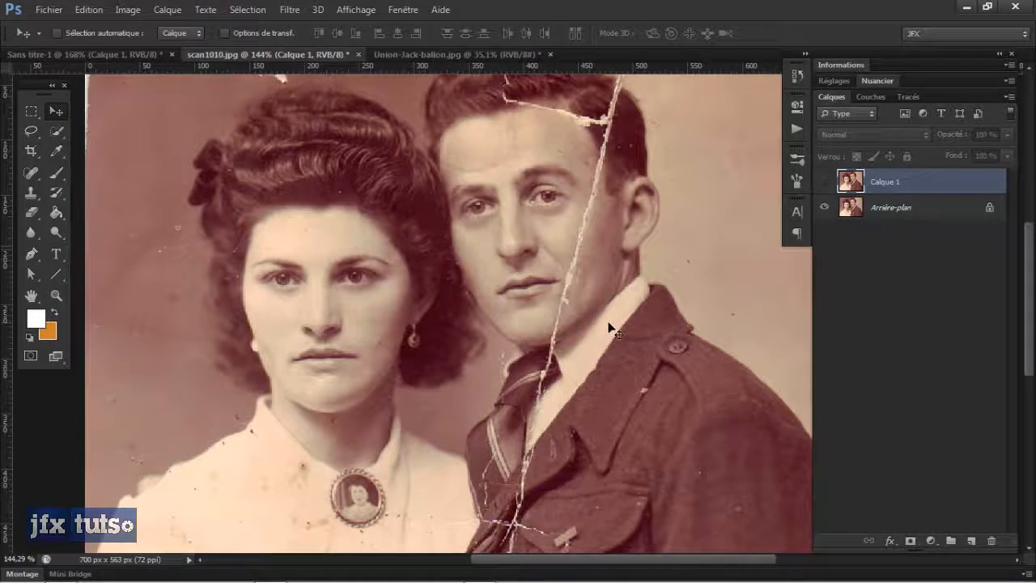
{"action": "scroll", "coordinate": [608, 324], "scroll_direction": "down", "scroll_amount": 3}
{"action": "scroll", "coordinate": [607, 321], "scroll_direction": "up", "scroll_amount": 3}
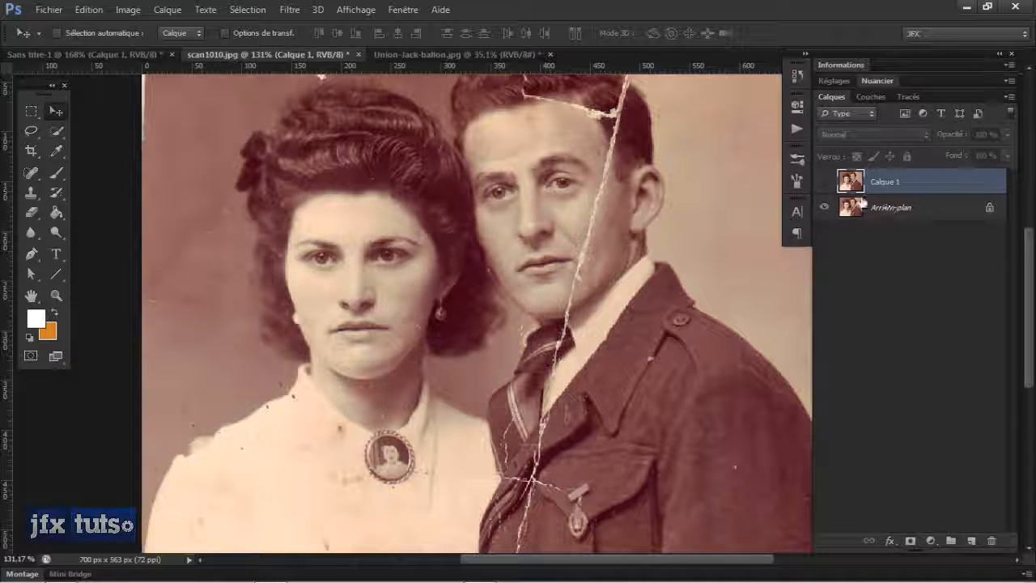
{"action": "scroll", "coordinate": [610, 313], "scroll_direction": "up", "scroll_amount": 1}
{"action": "scroll", "coordinate": [609, 313], "scroll_direction": "down", "scroll_amount": 1}
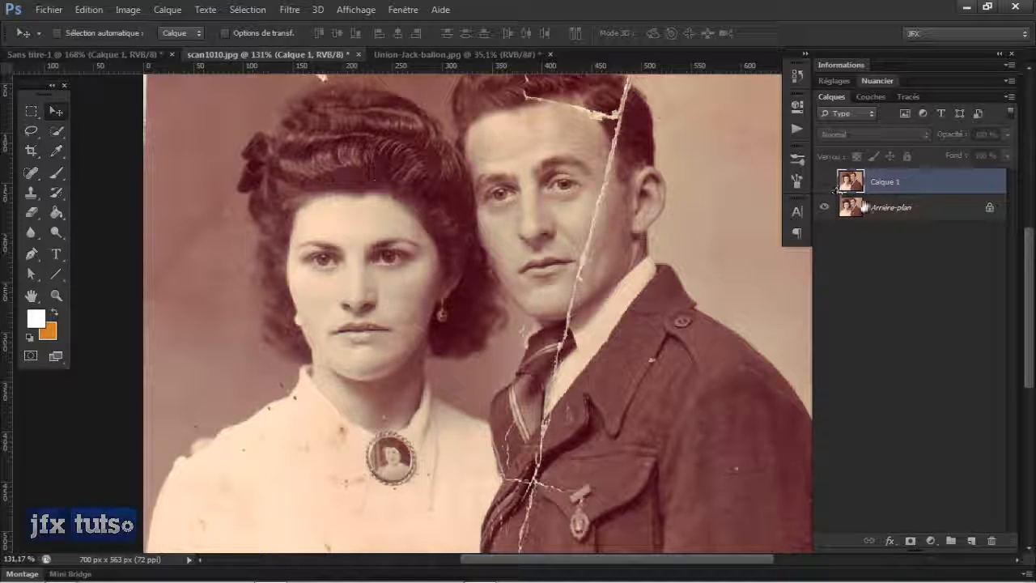
{"action": "left_click", "coordinate": [825, 183]}
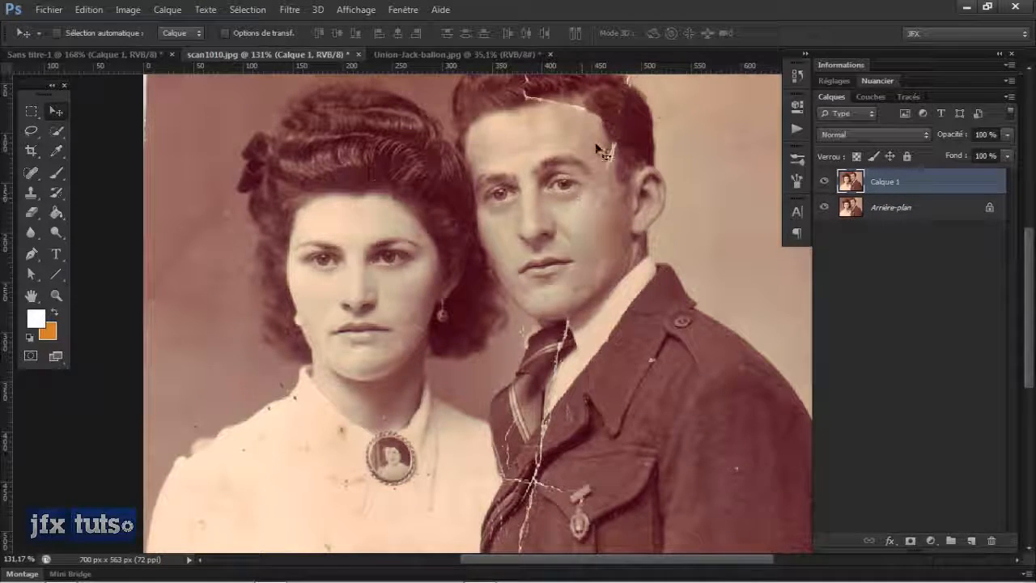
{"action": "scroll", "coordinate": [596, 146], "scroll_direction": "up", "scroll_amount": 3}
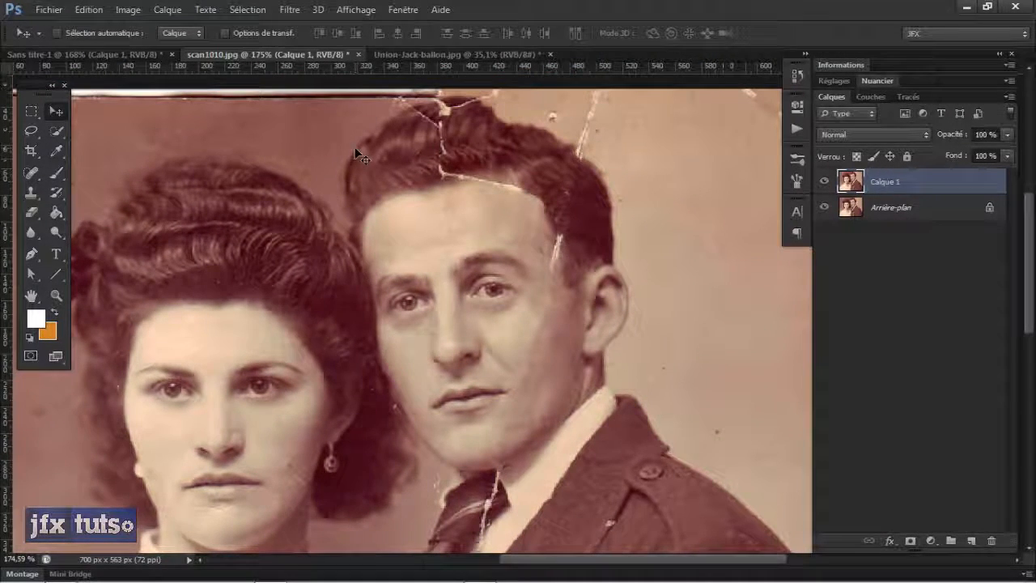
- Activate the Clone Stamp tool and set its brush size to 9 px
{"action": "key", "text": "s"}
{"action": "right_click", "coordinate": [693, 167]}
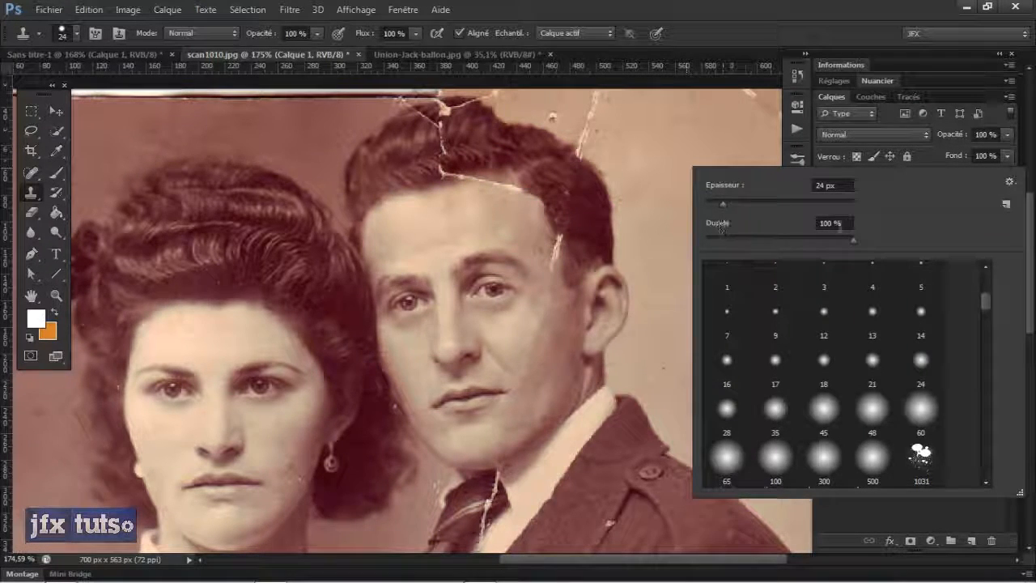
{"action": "mouse_move", "coordinate": [712, 189]}
{"action": "left_mouse_down"}
{"action": "mouse_move", "coordinate": [703, 188]}
{"action": "mouse_move", "coordinate": [728, 190]}
{"action": "left_mouse_up"}
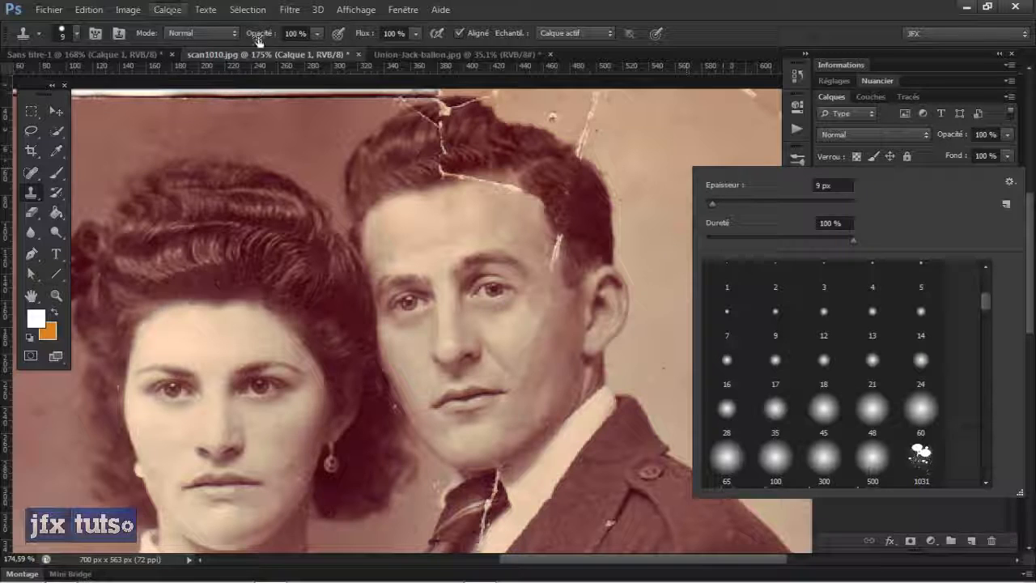
{"action": "left_click", "coordinate": [600, 7]}
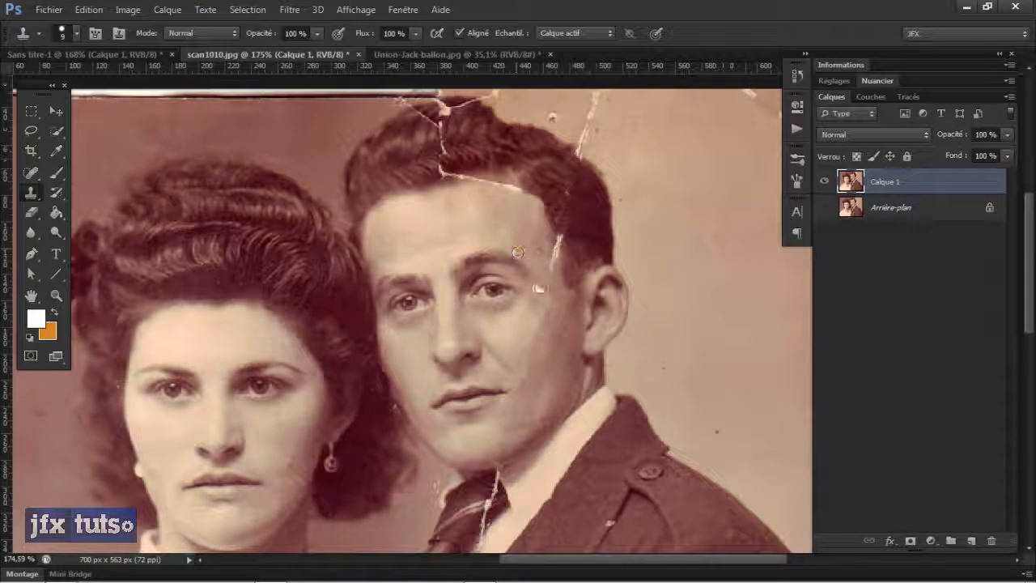
- Reduce the Clone Stamp brush size to 6 px for retouching the torn tie and collar area
{"action": "mouse_move", "coordinate": [570, 171]}
{"action": "left_mouse_down"}
{"action": "mouse_move", "coordinate": [532, 320]}
{"action": "mouse_move", "coordinate": [444, 271]}
{"action": "mouse_move", "coordinate": [452, 257]}
{"action": "left_mouse_up"}
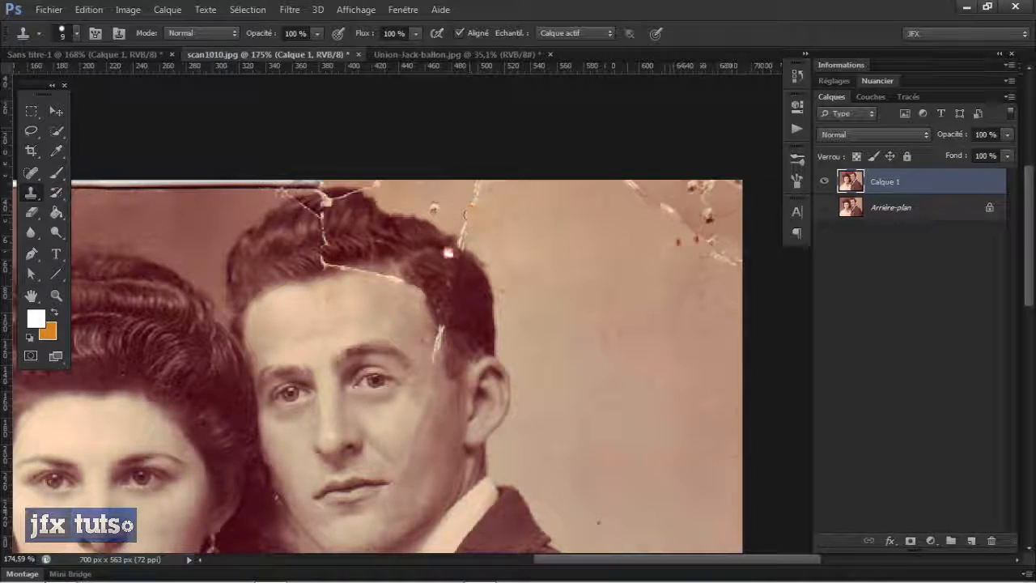
{"action": "left_click_drag", "start_coordinate": [382, 377], "coordinate": [443, 191]}
{"action": "left_click_drag", "start_coordinate": [437, 405], "coordinate": [526, 194]}
{"action": "left_click_drag", "start_coordinate": [498, 316], "coordinate": [481, 285]}
{"action": "scroll", "coordinate": [490, 276], "scroll_direction": "up", "scroll_amount": 2}
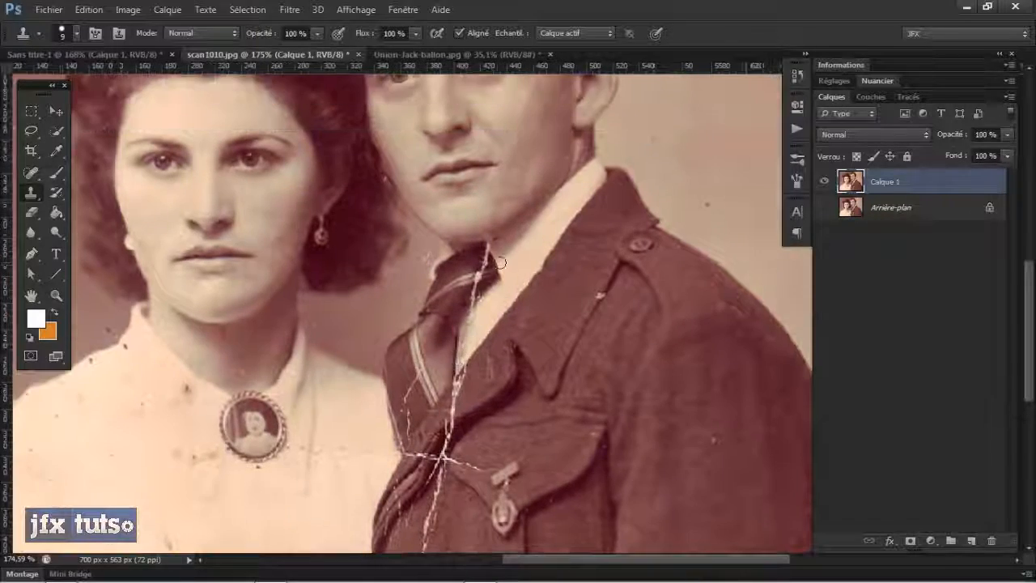
{"action": "scroll", "coordinate": [496, 278], "scroll_direction": "up", "scroll_amount": 3}
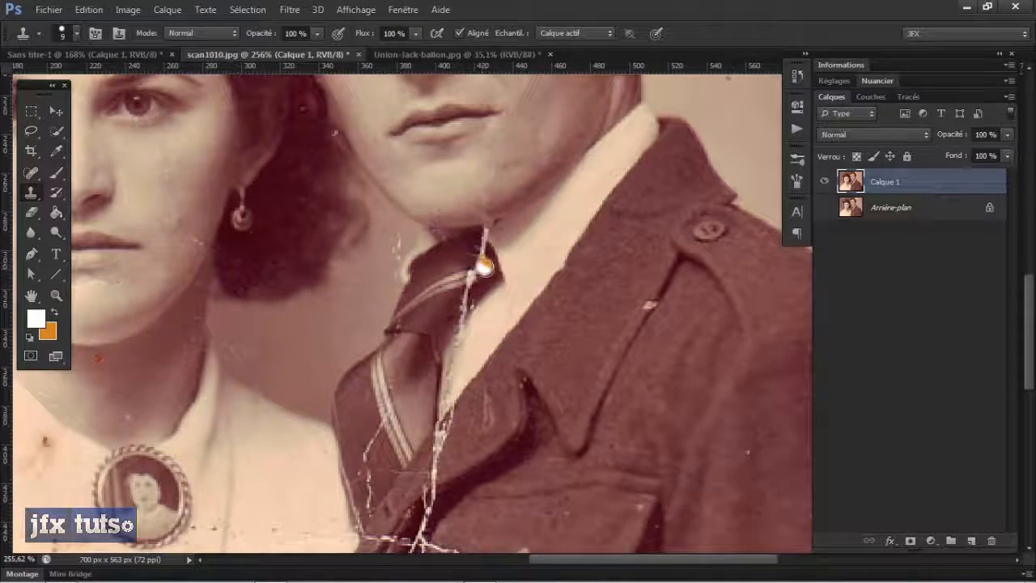
{"action": "right_click", "coordinate": [496, 247]}
{"action": "left_click_drag", "start_coordinate": [525, 260], "coordinate": [516, 261]}
{"action": "left_click", "coordinate": [715, 29]}
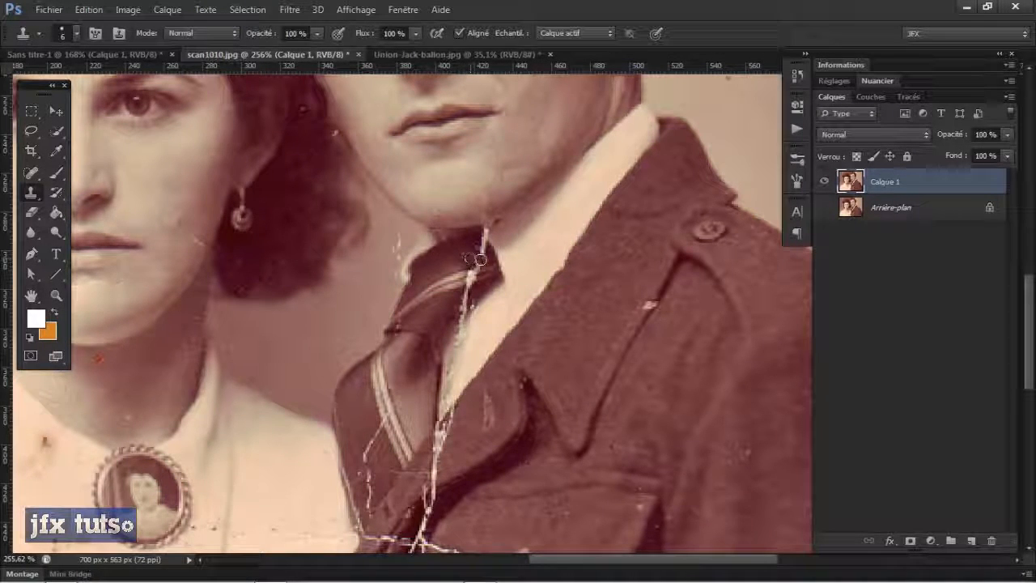
- Clone dark tie fabric over the white tear on the tie knot just below the man's chin
{"action": "left_click_drag", "start_coordinate": [479, 259], "coordinate": [480, 253]}
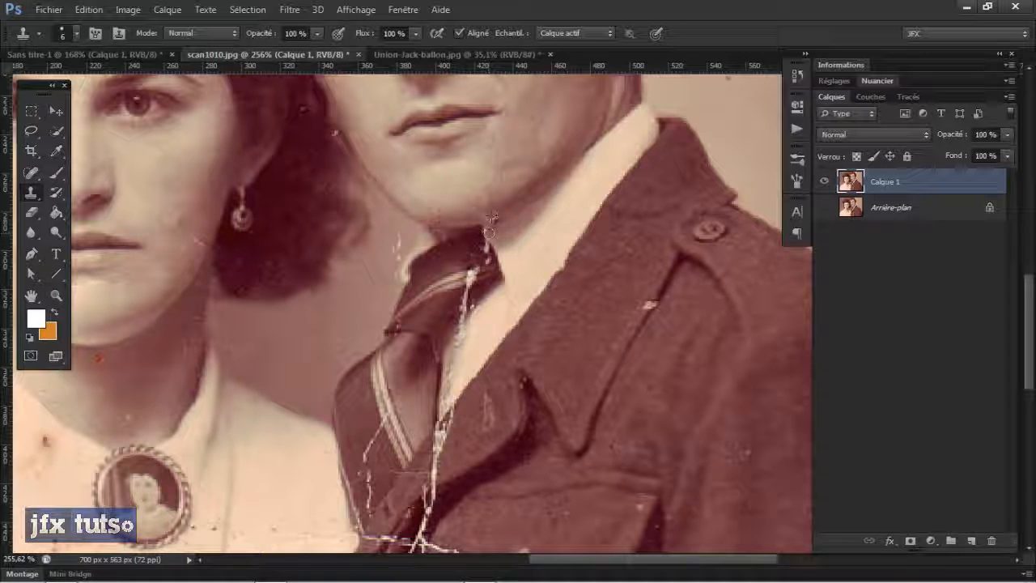
{"action": "mouse_move", "coordinate": [489, 233]}
{"action": "left_mouse_down"}
{"action": "mouse_move", "coordinate": [478, 262]}
{"action": "mouse_move", "coordinate": [489, 243]}
{"action": "left_mouse_up"}
{"action": "left_click", "coordinate": [492, 256], "text": "alt"}
- Sample clean areas beside the tie knot and clone over the tear crossing the tie's stripe and edge
{"action": "left_click", "coordinate": [507, 255], "text": "alt"}
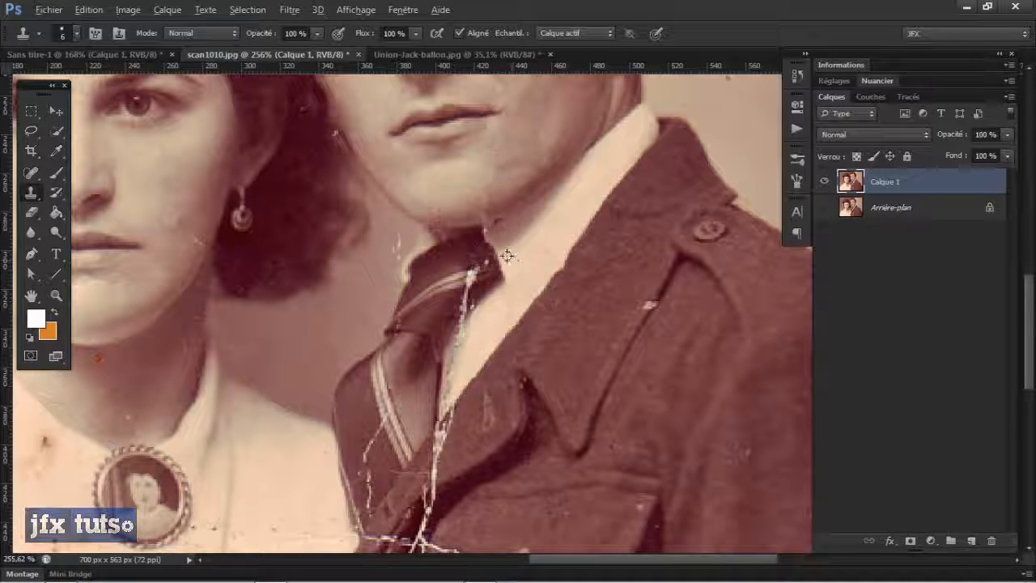
{"action": "mouse_move", "coordinate": [472, 294]}
{"action": "left_mouse_down"}
{"action": "mouse_move", "coordinate": [465, 273]}
{"action": "mouse_move", "coordinate": [468, 283]}
{"action": "mouse_move", "coordinate": [478, 277]}
{"action": "left_mouse_up"}
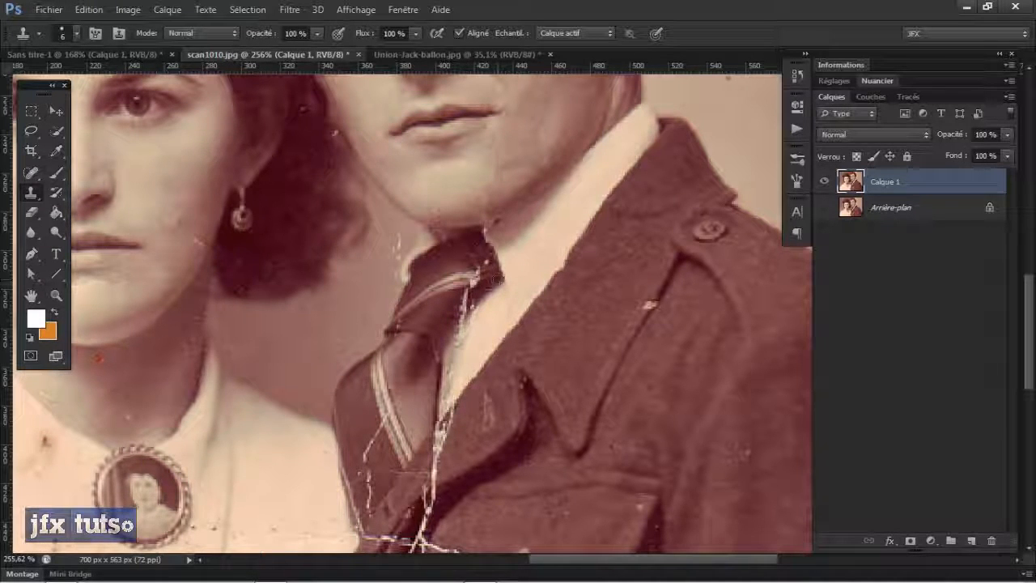
{"action": "left_click", "coordinate": [469, 275], "text": "alt"}
{"action": "left_click_drag", "start_coordinate": [475, 294], "coordinate": [465, 315]}
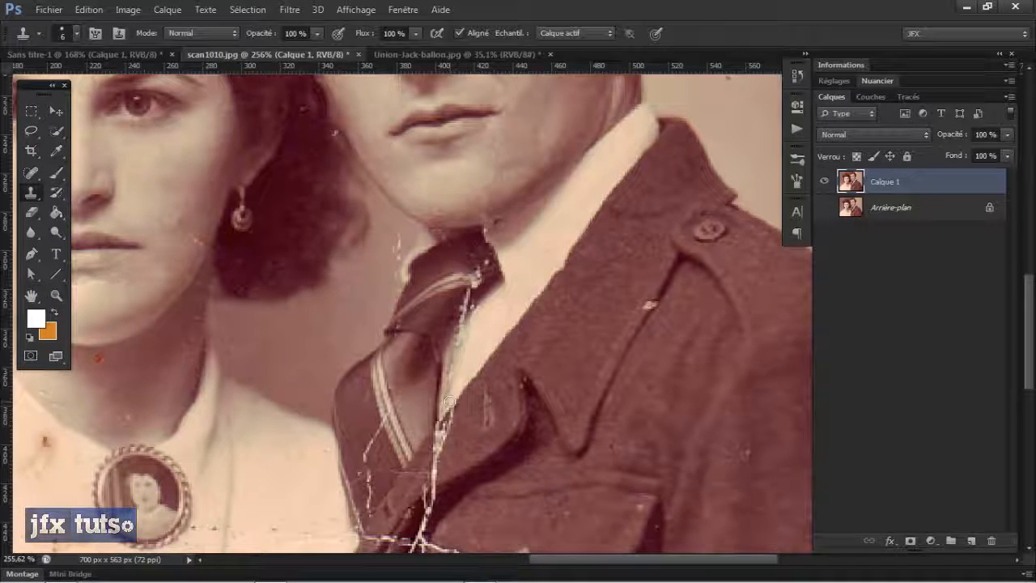
- Sample the dark fabric beside the striped tie and clone over the upper part of the thin crack there
{"action": "left_click", "coordinate": [374, 427], "text": "alt"}
{"action": "left_click_drag", "start_coordinate": [372, 436], "coordinate": [376, 454]}
{"action": "left_click", "coordinate": [363, 435], "text": "alt"}
{"action": "left_click", "coordinate": [357, 448], "text": "alt"}
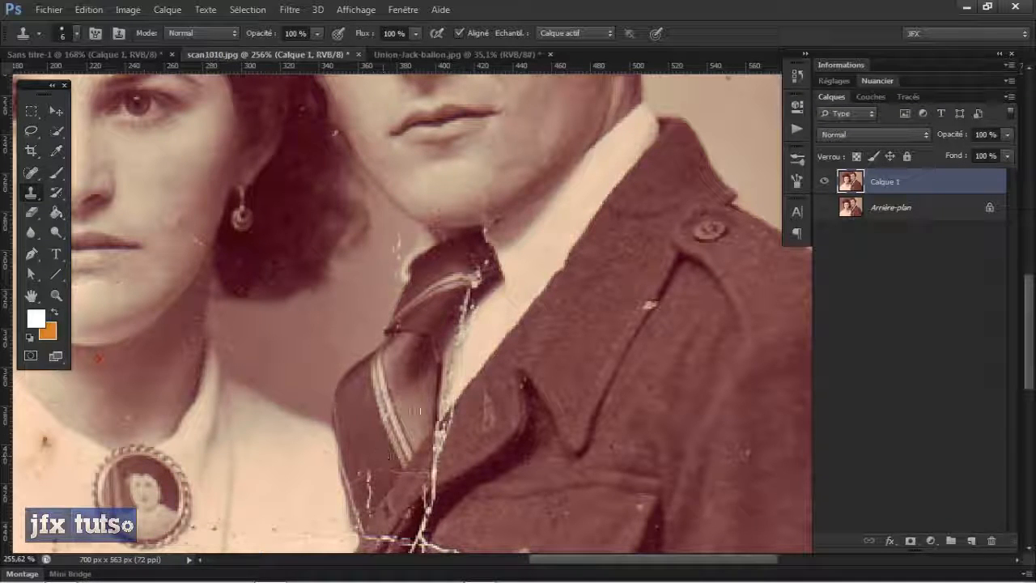
- View the whole photo and toggle Calque 1's visibility to compare the retouched result with the original
{"action": "left_click_drag", "start_coordinate": [455, 424], "coordinate": [459, 307]}
{"action": "scroll", "coordinate": [477, 409], "scroll_direction": "down", "scroll_amount": 2}
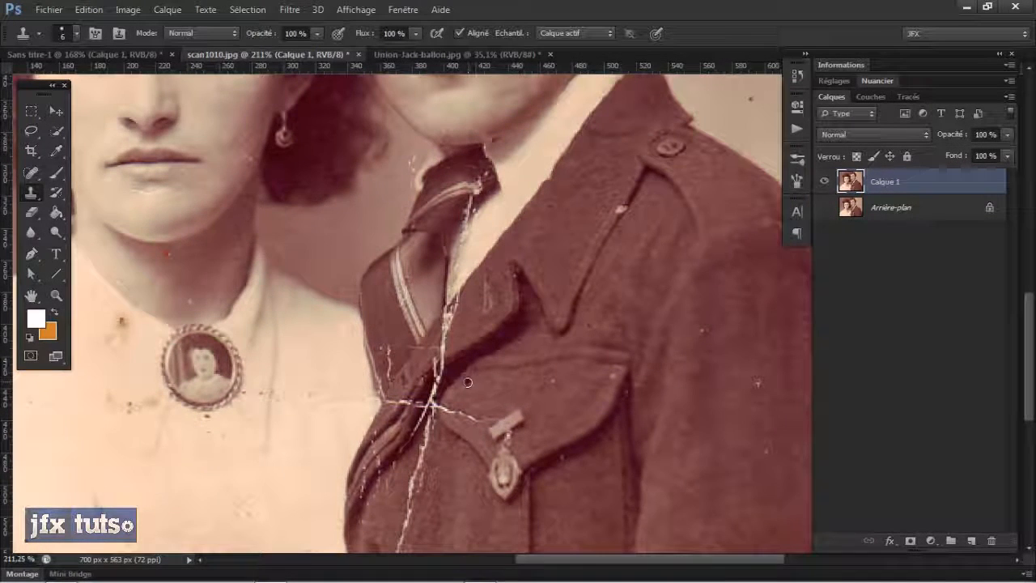
{"action": "key", "text": "ctrl+0"}
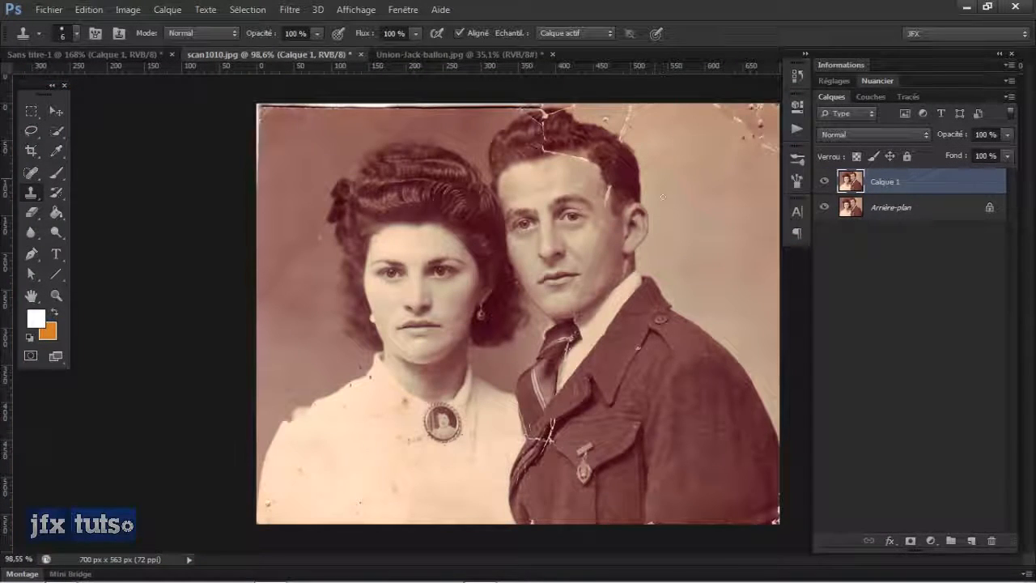
{"action": "left_click", "coordinate": [824, 182]}
{"action": "left_click", "coordinate": [824, 182]}
{"action": "left_click", "coordinate": [824, 182]}
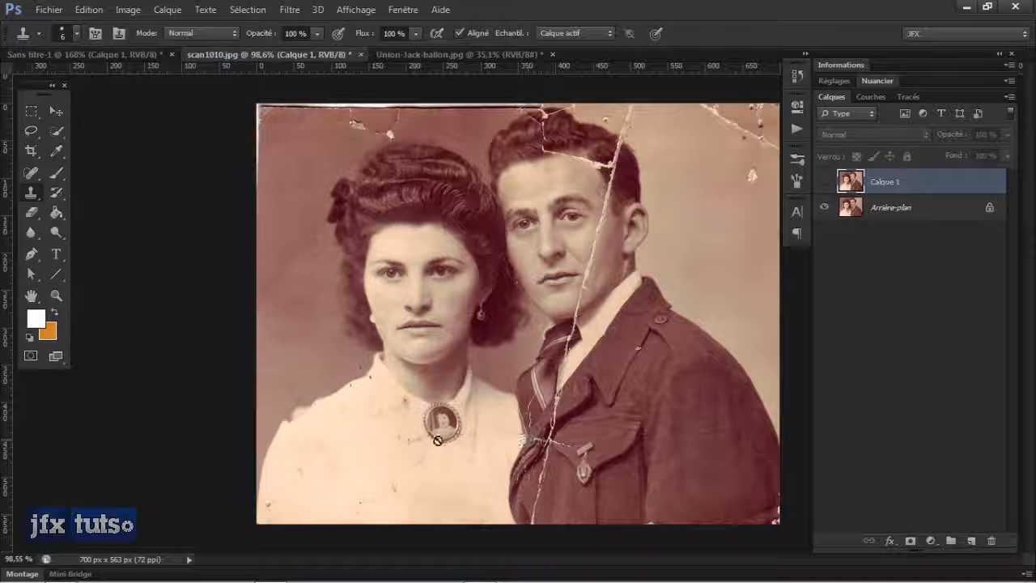
- Switch to the Union-Jack-ballon.jpg document and activate the Move tool
{"action": "left_click", "coordinate": [441, 54]}
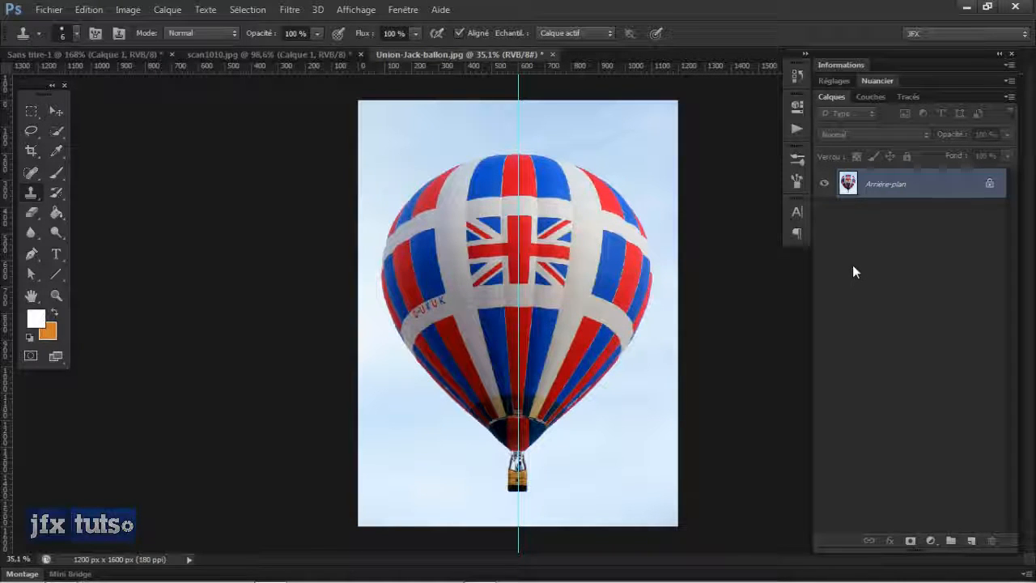
{"action": "scroll", "coordinate": [542, 363], "scroll_direction": "up", "scroll_amount": 5}
{"action": "scroll", "coordinate": [541, 363], "scroll_direction": "down", "scroll_amount": 5}
{"action": "scroll", "coordinate": [542, 363], "scroll_direction": "up", "scroll_amount": 2}
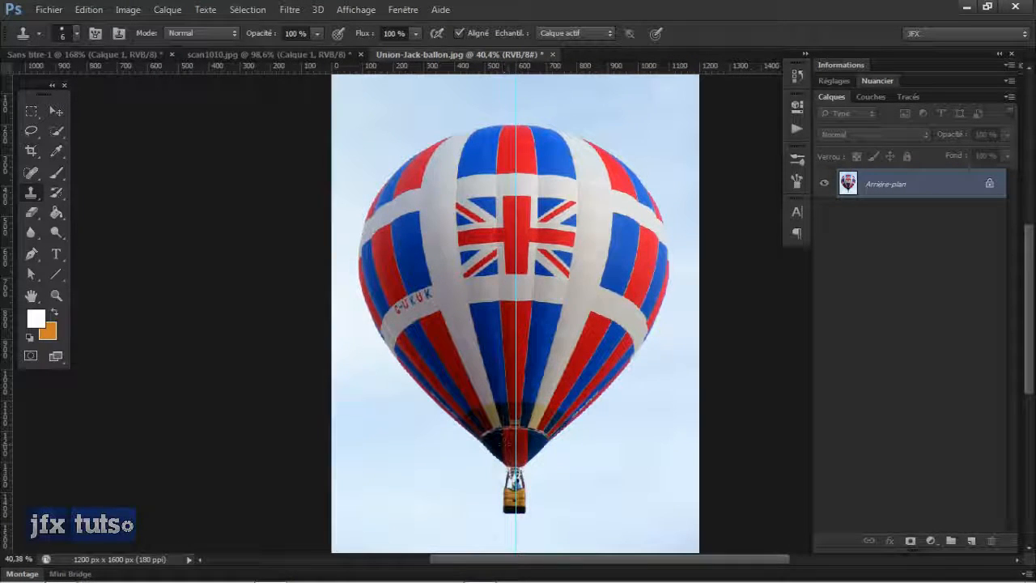
{"action": "key", "text": "v"}
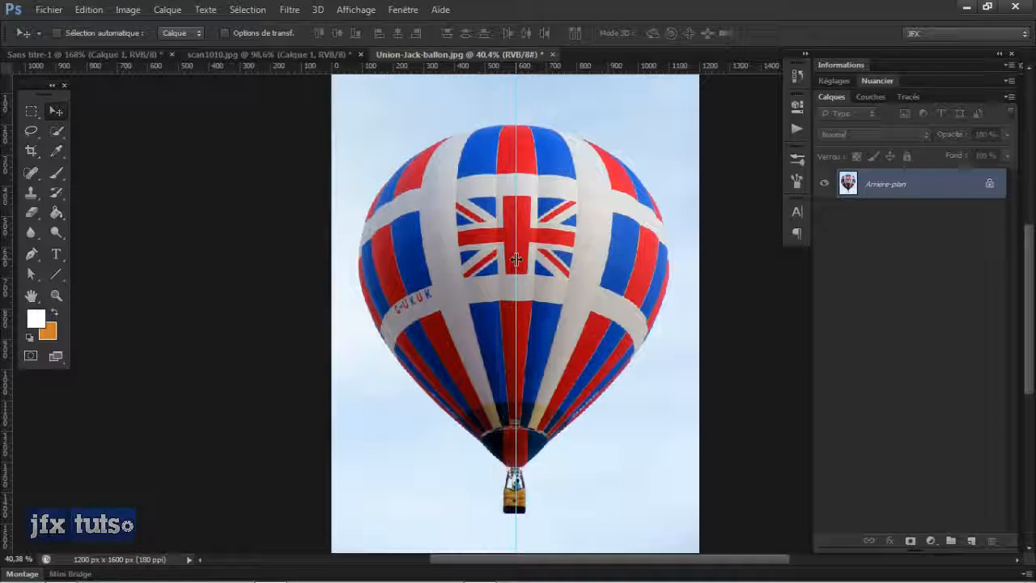
- Examine the balloon's two halves on either side of the vertical guide, down to the basket
{"action": "scroll", "coordinate": [516, 504], "scroll_direction": "up", "scroll_amount": 1}
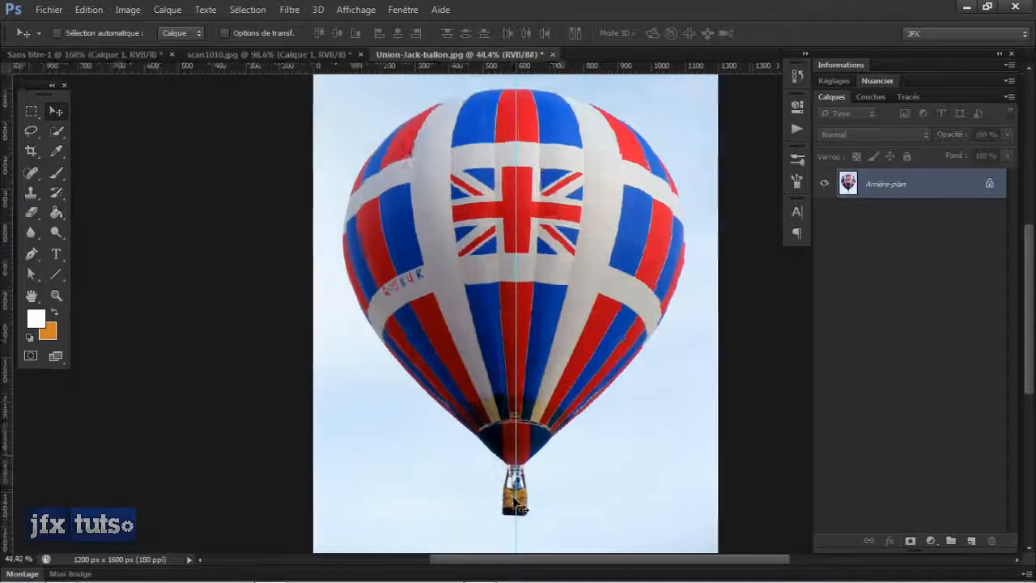
{"action": "scroll", "coordinate": [517, 503], "scroll_direction": "up", "scroll_amount": 4}
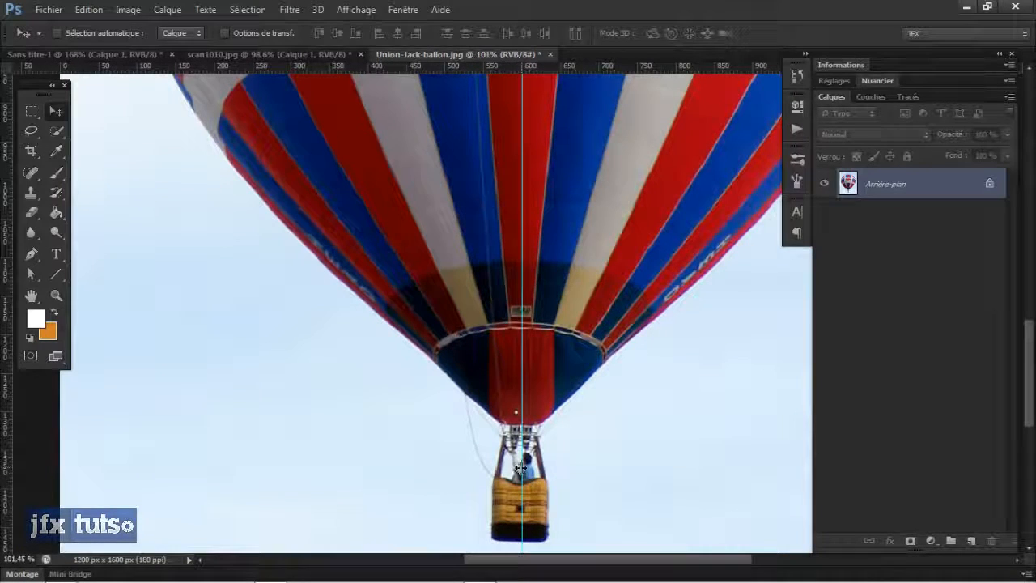
{"action": "scroll", "coordinate": [523, 467], "scroll_direction": "down", "scroll_amount": 5}
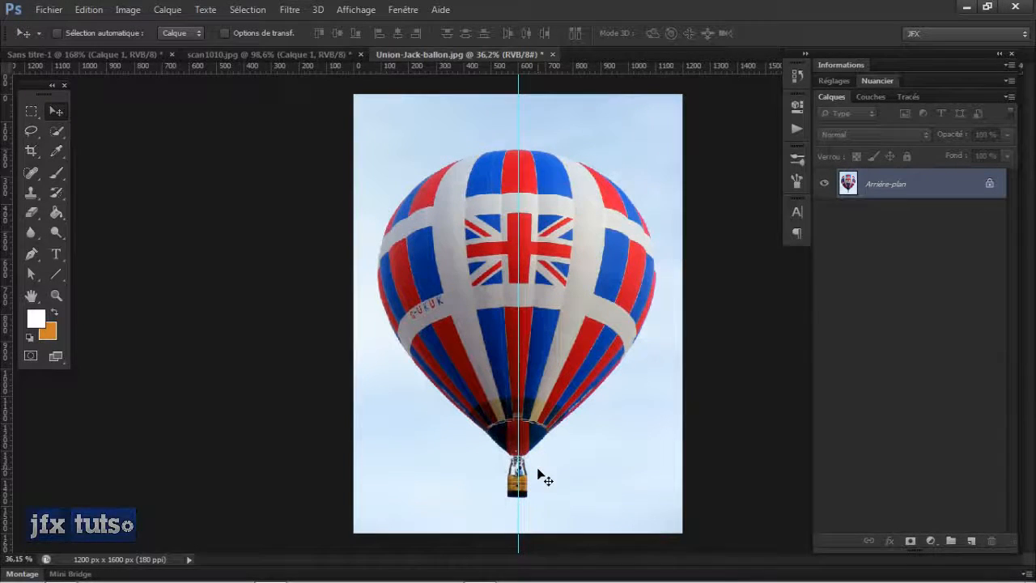
{"action": "scroll", "coordinate": [538, 475], "scroll_direction": "up", "scroll_amount": 2}
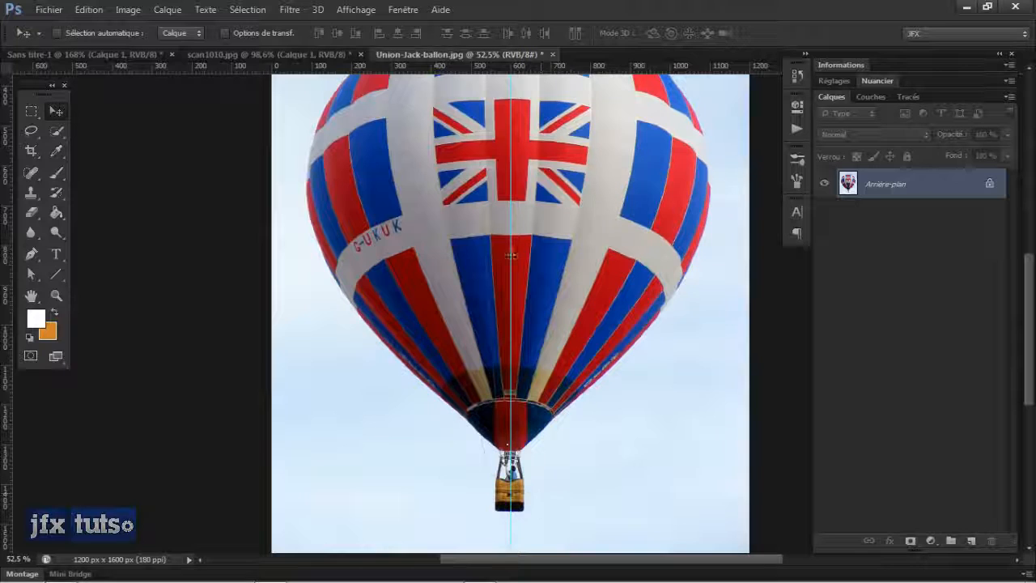
{"action": "scroll", "coordinate": [522, 322], "scroll_direction": "down", "scroll_amount": 2}
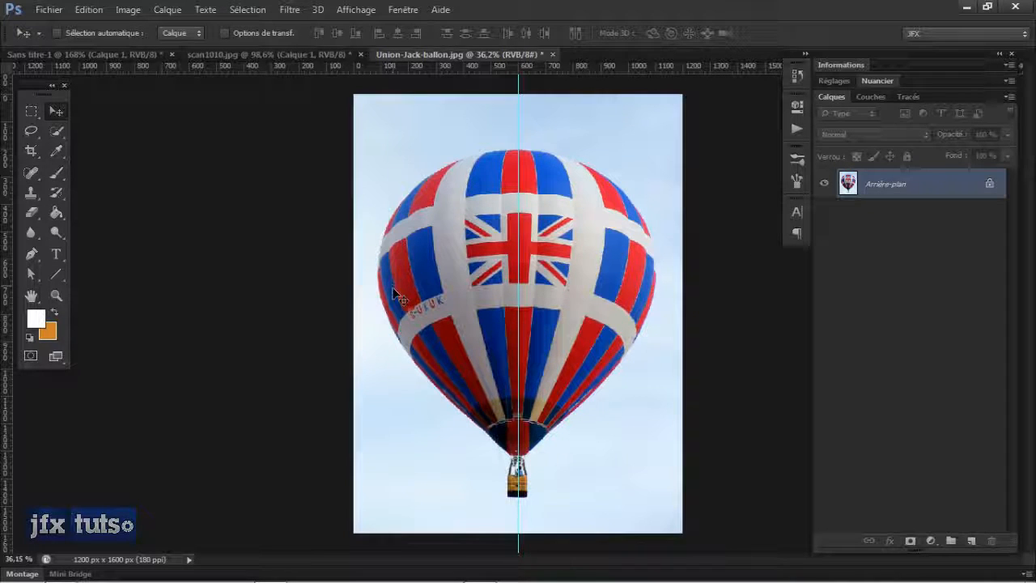
- Copy the half of the photo left of the vertical guide onto a new layer and hide Arrière-plan
{"action": "scroll", "coordinate": [575, 419], "scroll_direction": "down", "scroll_amount": 1}
{"action": "scroll", "coordinate": [578, 418], "scroll_direction": "up", "scroll_amount": 2}
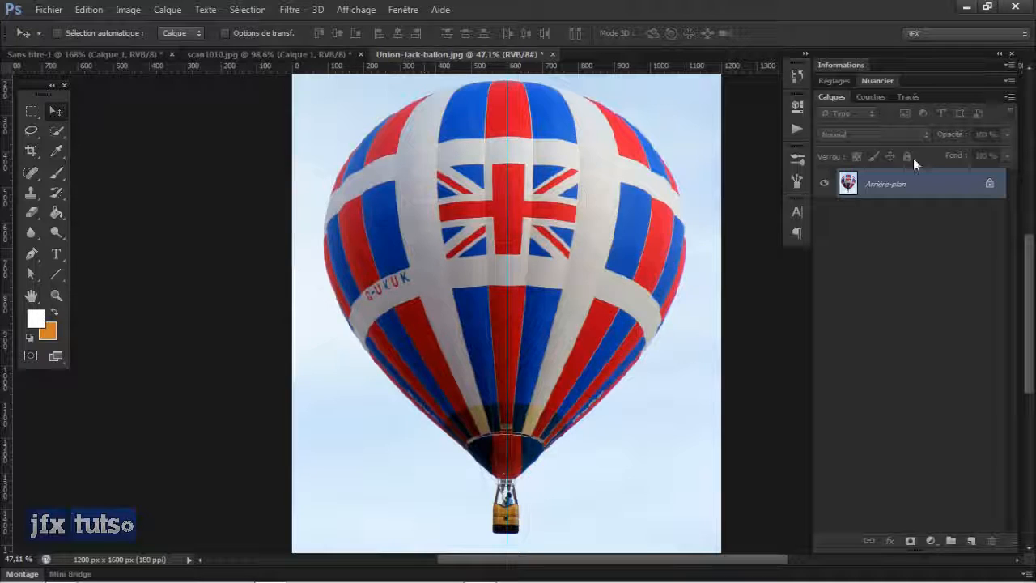
{"action": "scroll", "coordinate": [534, 235], "scroll_direction": "down", "scroll_amount": 2}
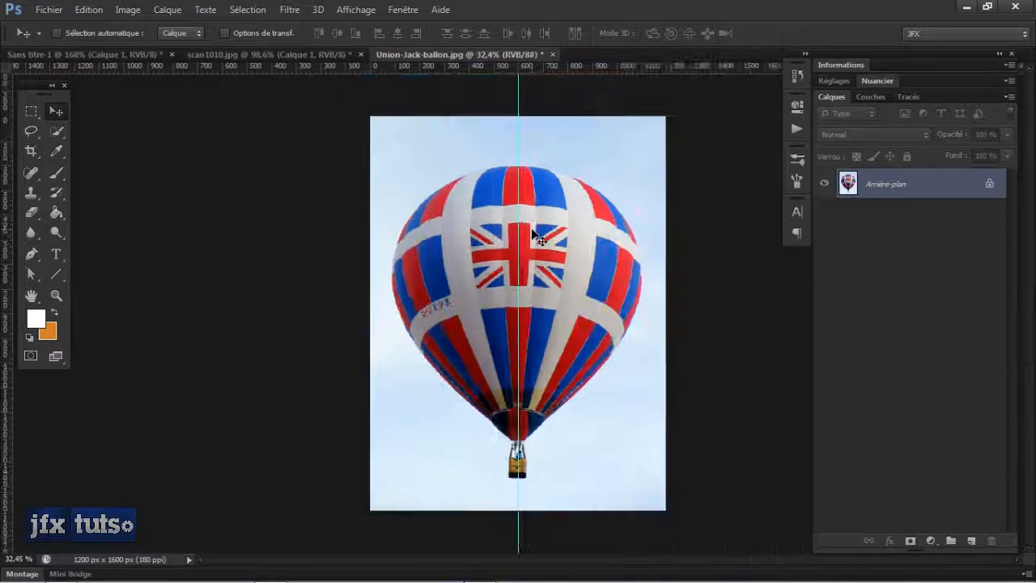
{"action": "key", "text": "m"}
{"action": "left_click_drag", "start_coordinate": [365, 94], "coordinate": [517, 545]}
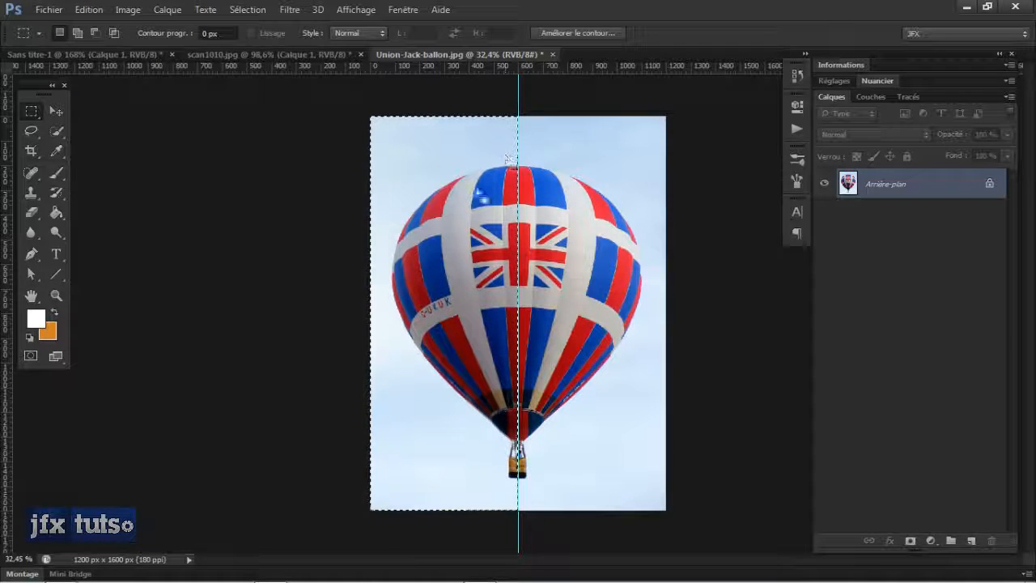
{"action": "key", "text": "ctrl+j"}
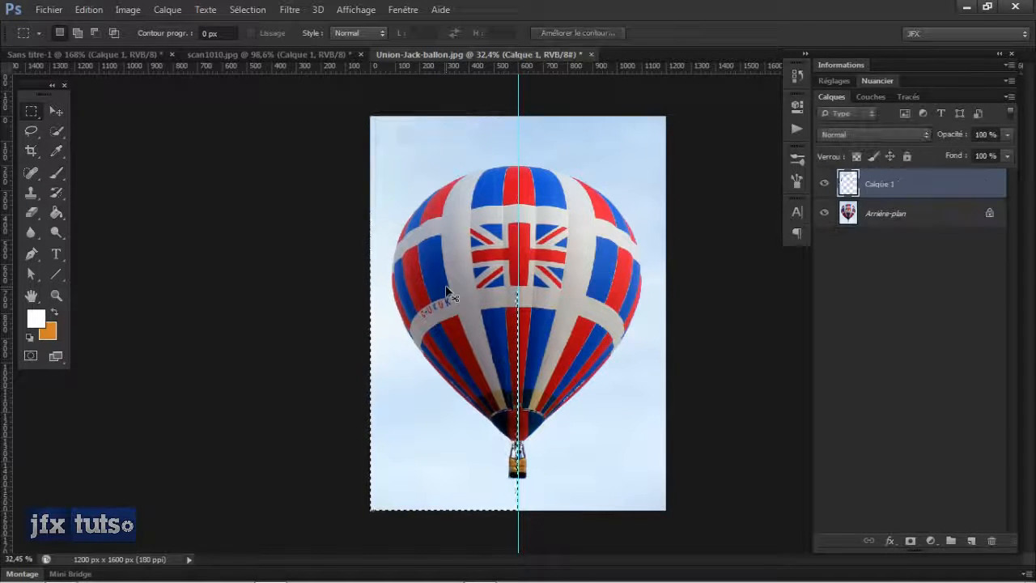
{"action": "left_click", "coordinate": [825, 214]}
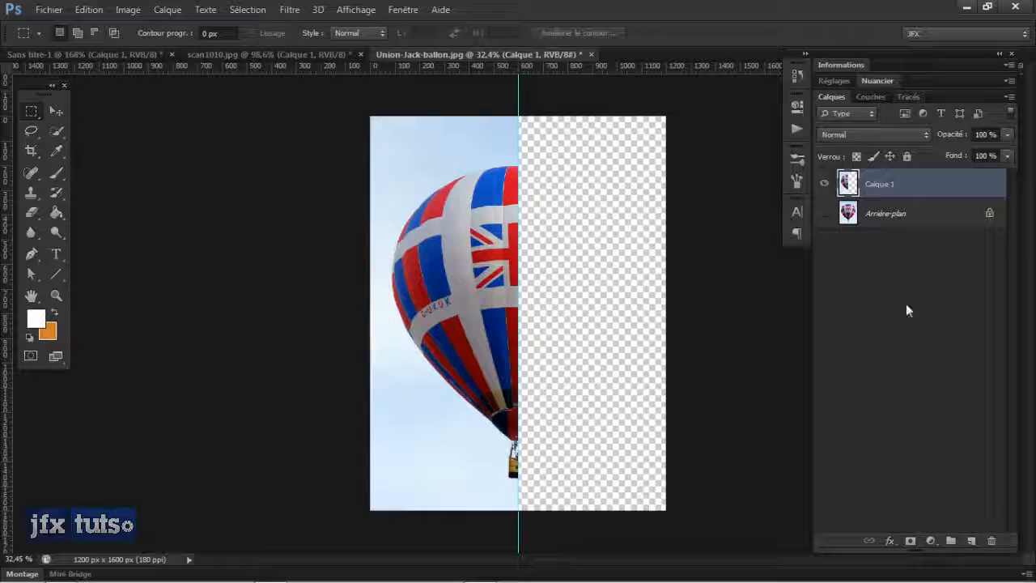
- Add an empty layer above Calque 1 and set the Clone Stamp to sample Actif et inférieurs
{"action": "left_click", "coordinate": [971, 541]}
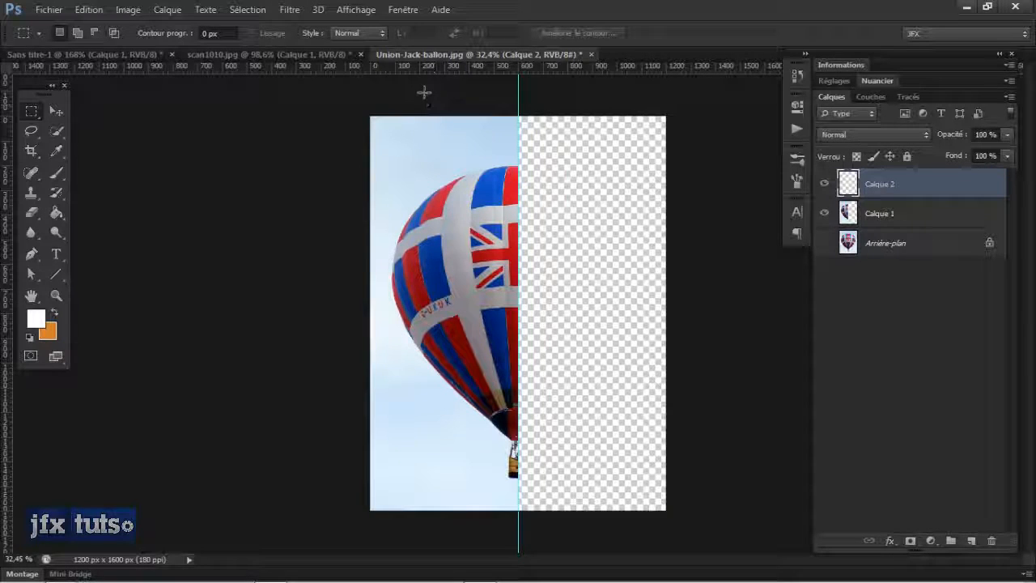
{"action": "key", "text": "s"}
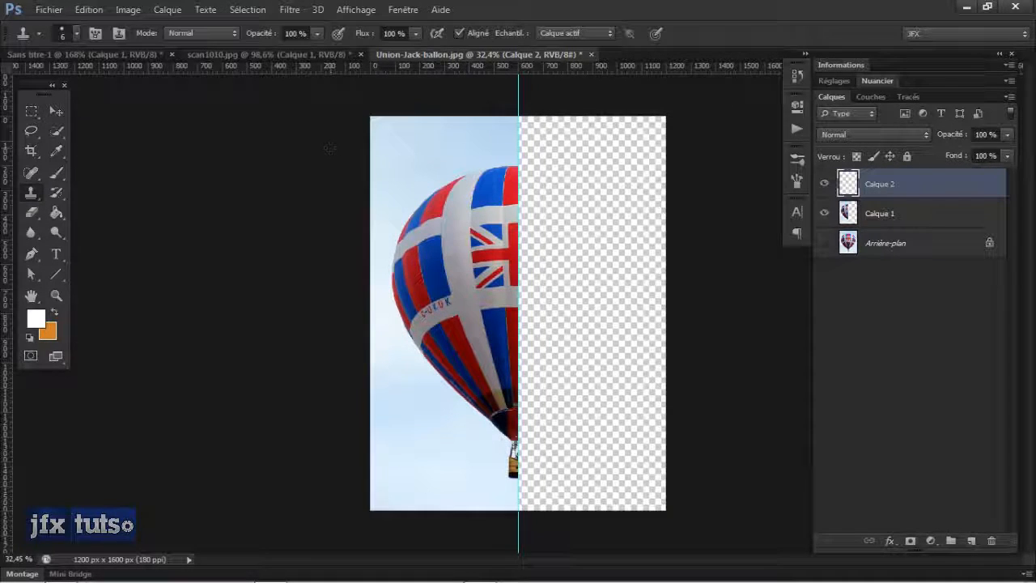
{"action": "left_click", "coordinate": [599, 35]}
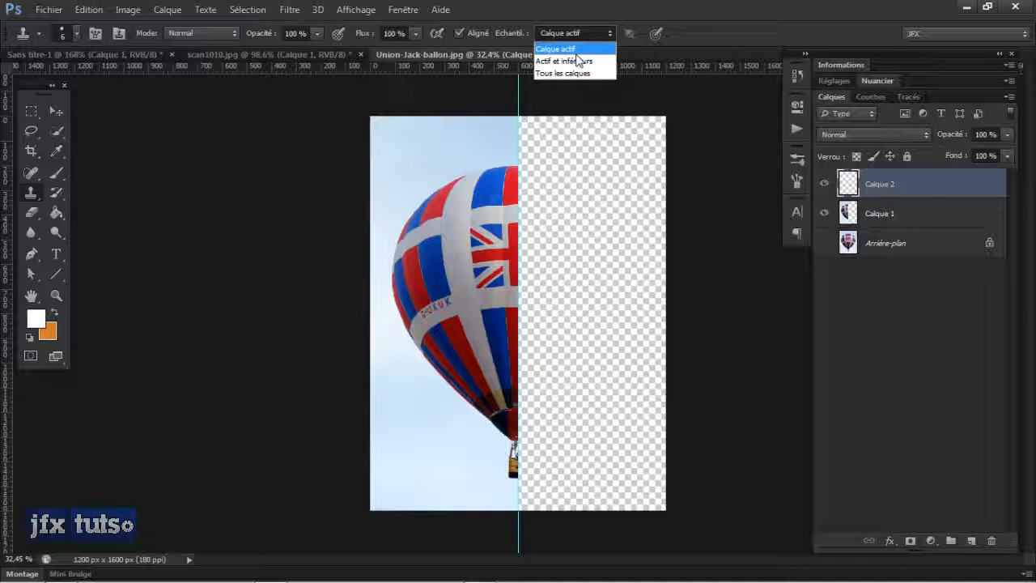
{"action": "left_click", "coordinate": [575, 60]}
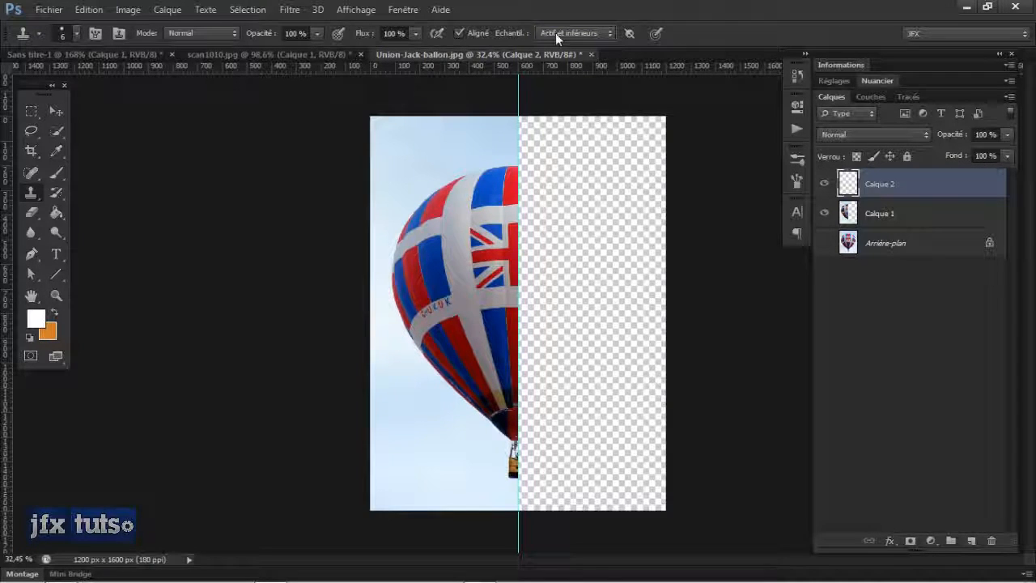
{"action": "left_click", "coordinate": [916, 215]}
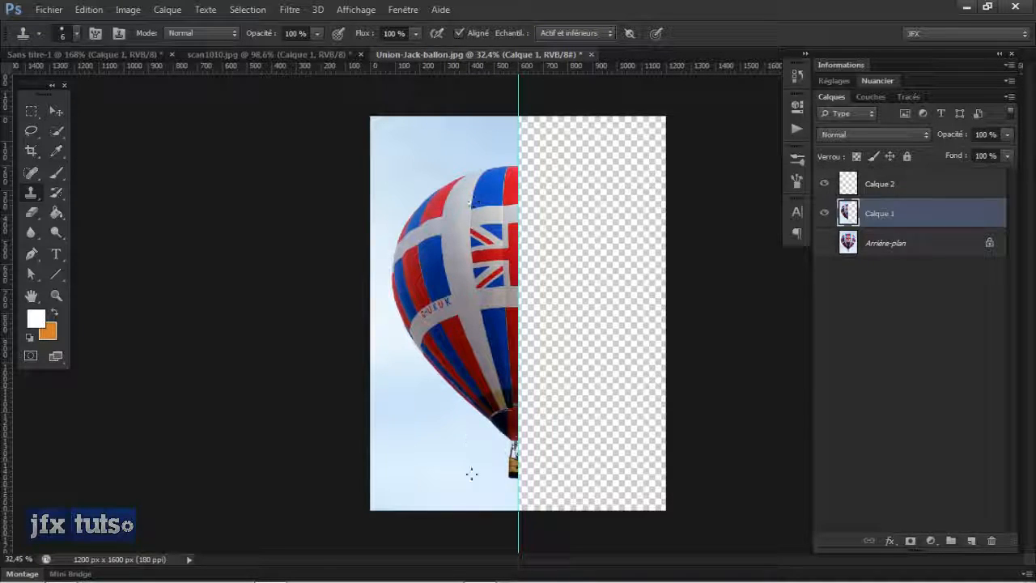
{"action": "left_click", "coordinate": [879, 184]}
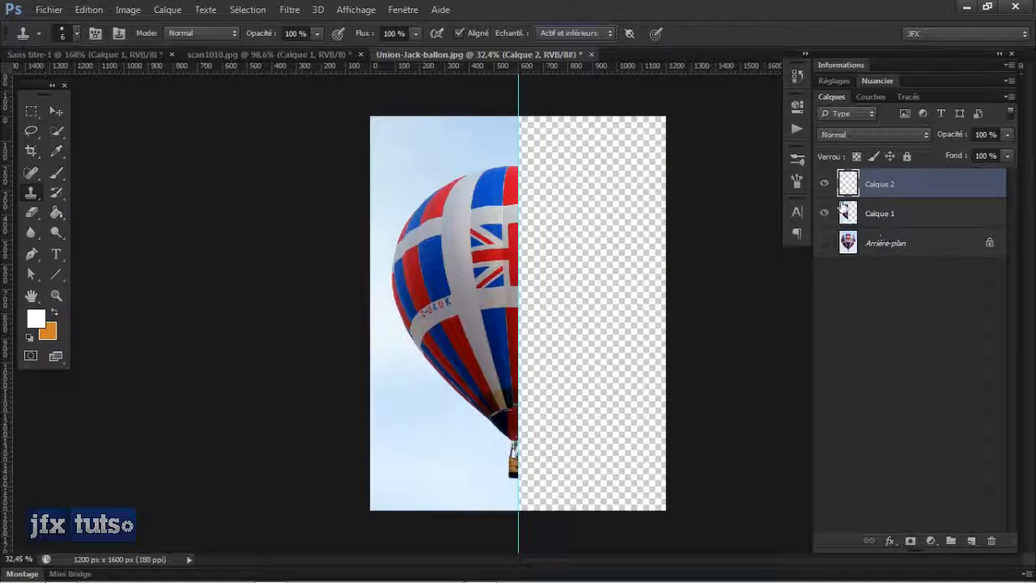
- Mask Calque 2 so only the empty half beyond Calque 1's content shows, and target the layer's image instead of its mask
{"action": "left_click", "coordinate": [848, 213], "text": "ctrl"}
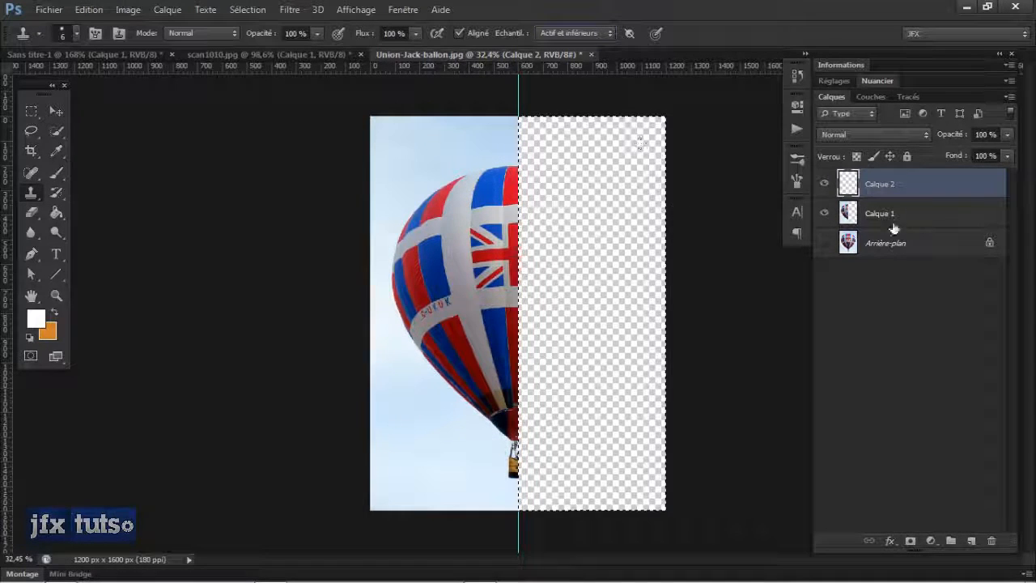
{"action": "key", "text": "ctrl+shift+i"}
{"action": "left_click", "coordinate": [911, 542]}
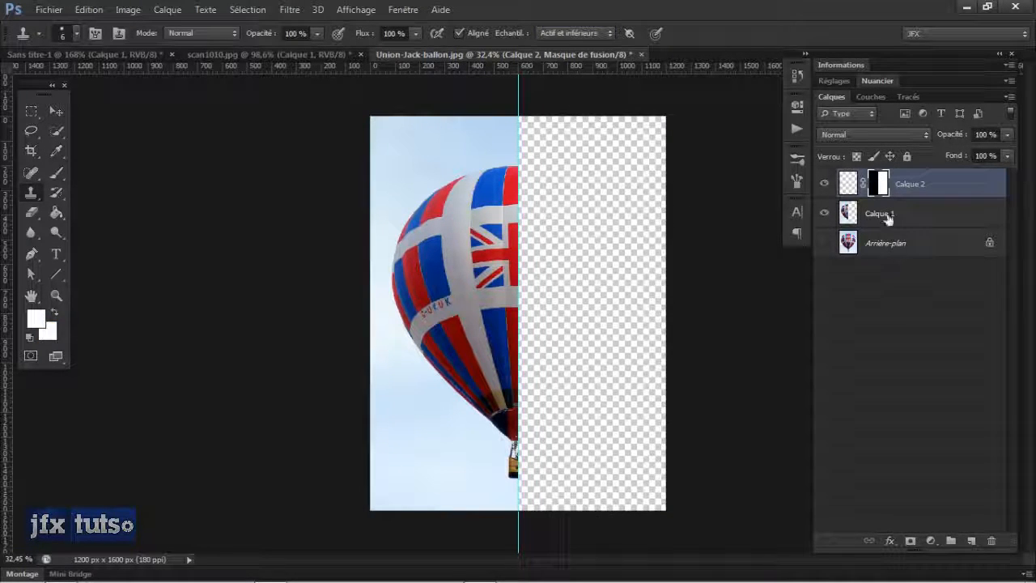
{"action": "left_click", "coordinate": [847, 184]}
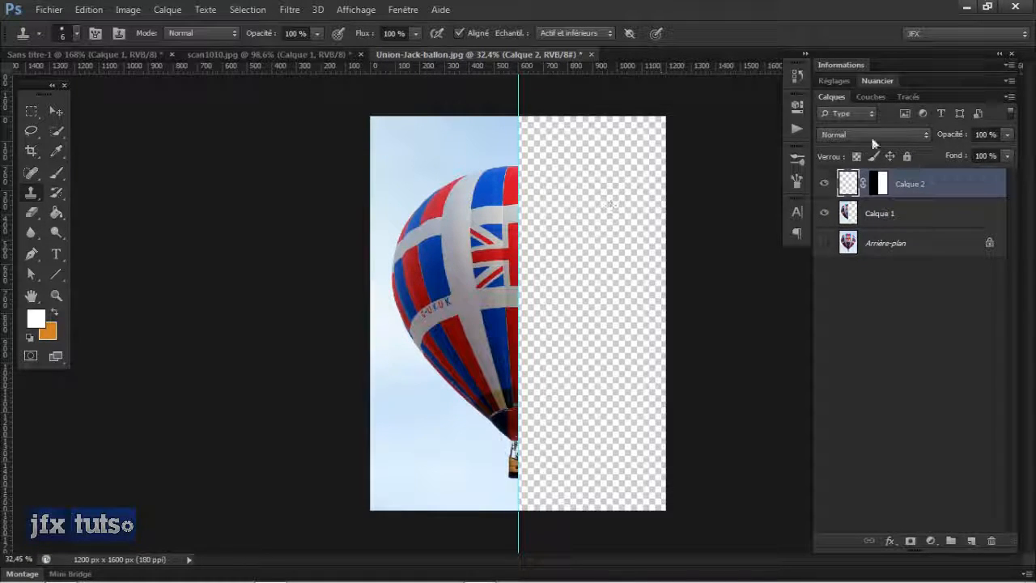
{"action": "scroll", "coordinate": [496, 211], "scroll_direction": "up", "scroll_amount": 1}
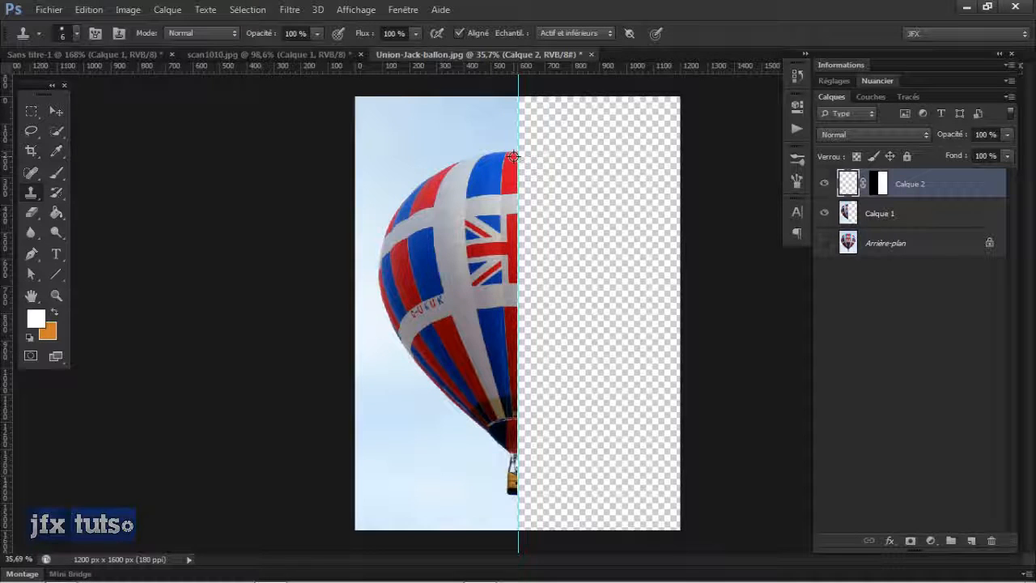
{"action": "mouse_move", "coordinate": [652, 189]}
{"action": "left_mouse_down"}
{"action": "mouse_move", "coordinate": [573, 243]}
{"action": "mouse_move", "coordinate": [658, 233]}
{"action": "mouse_move", "coordinate": [650, 209]}
{"action": "left_mouse_up"}
{"action": "key", "text": "ctrl+z"}
{"action": "left_click_drag", "start_coordinate": [530, 159], "coordinate": [527, 166]}
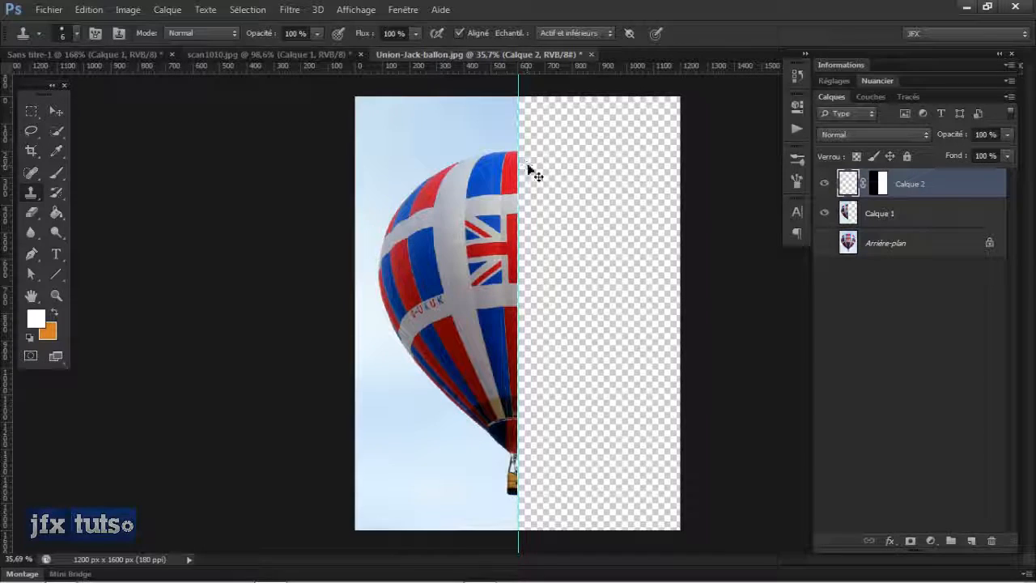
{"action": "key", "text": "ctrl+z"}
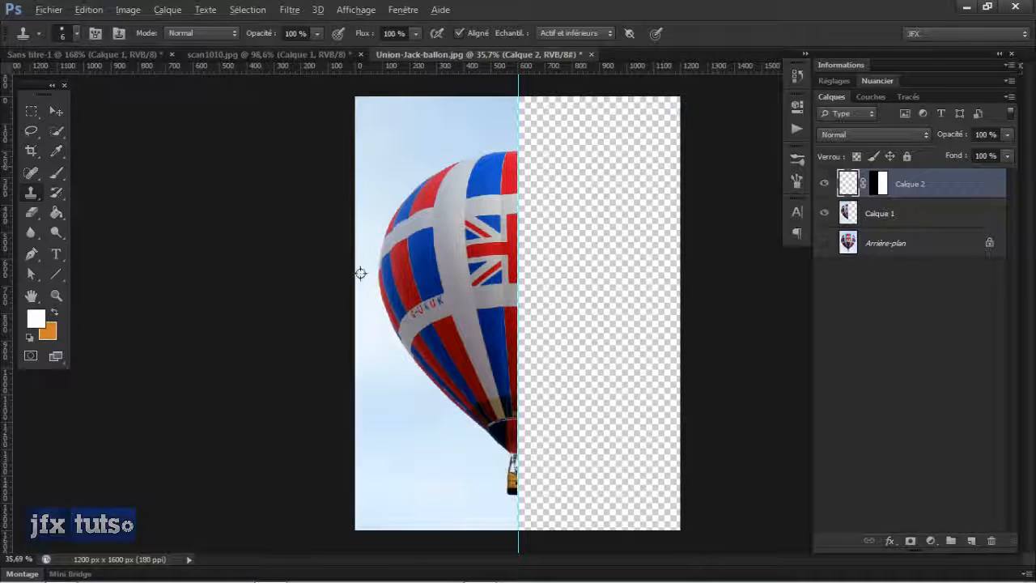
{"action": "left_click", "coordinate": [385, 277], "text": "alt"}
{"action": "mouse_move", "coordinate": [577, 266]}
{"action": "left_mouse_down"}
{"action": "mouse_move", "coordinate": [699, 268]}
{"action": "mouse_move", "coordinate": [649, 269]}
{"action": "left_mouse_up"}
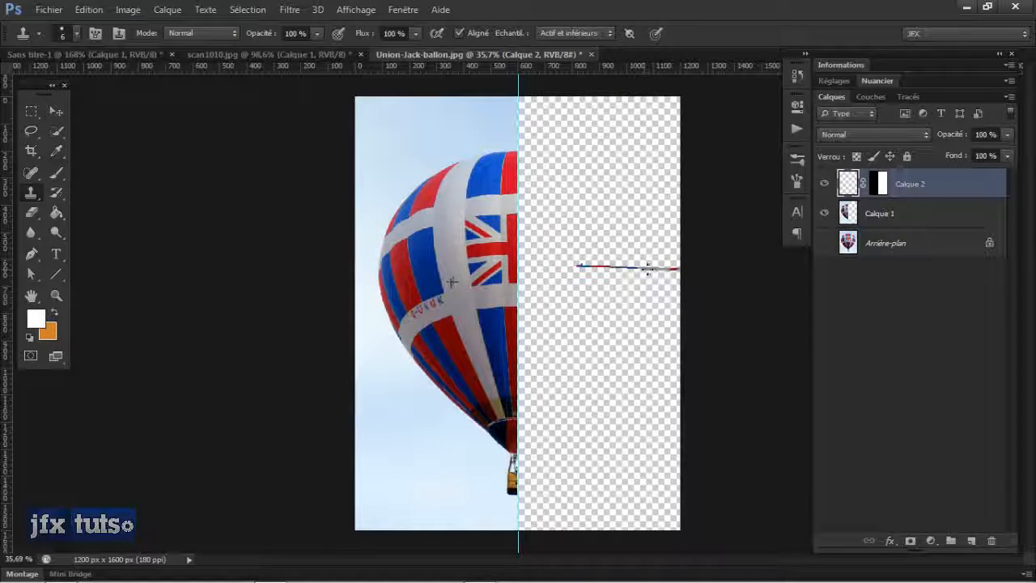
{"action": "key", "text": "ctrl+z"}
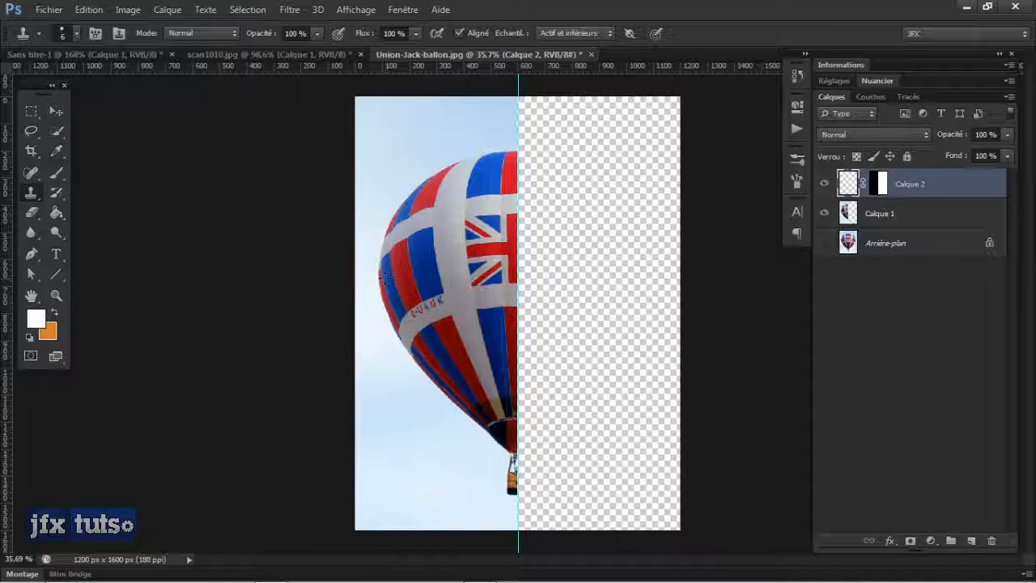
- Set the Clone Stamp brush size to 113 px
{"action": "right_click", "coordinate": [567, 249]}
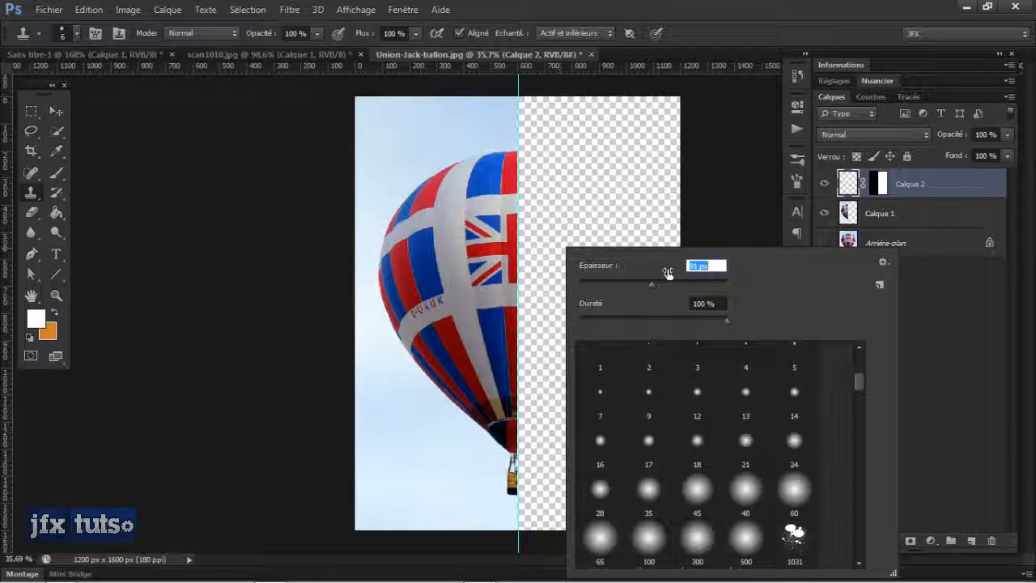
{"action": "left_click_drag", "start_coordinate": [667, 273], "coordinate": [685, 273]}
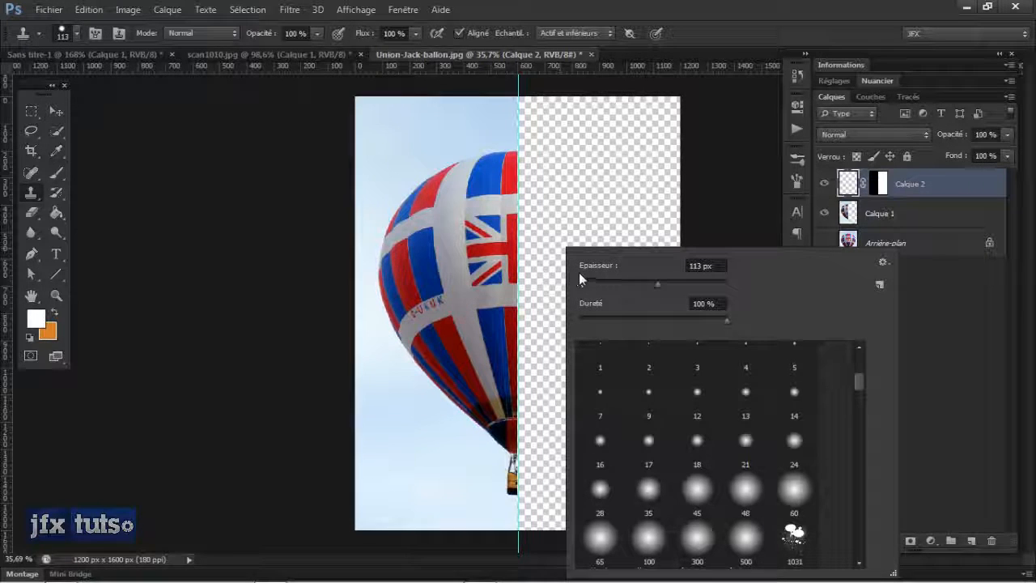
{"action": "left_click", "coordinate": [754, 7]}
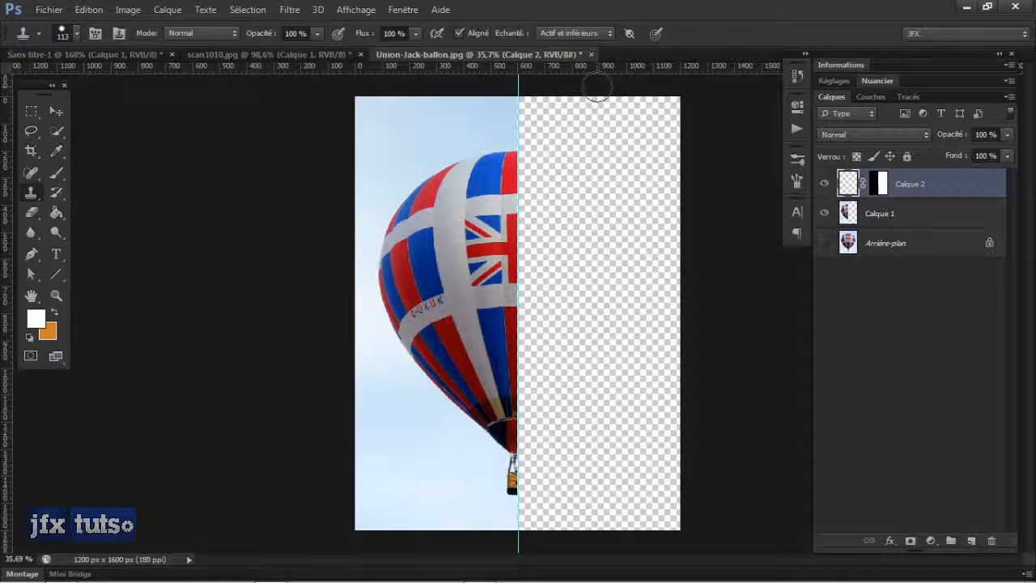
- Try sampling the balloon's top, outer edge and lower tip, and clone upward along the vertical guide
{"action": "left_click", "coordinate": [512, 158], "text": "alt"}
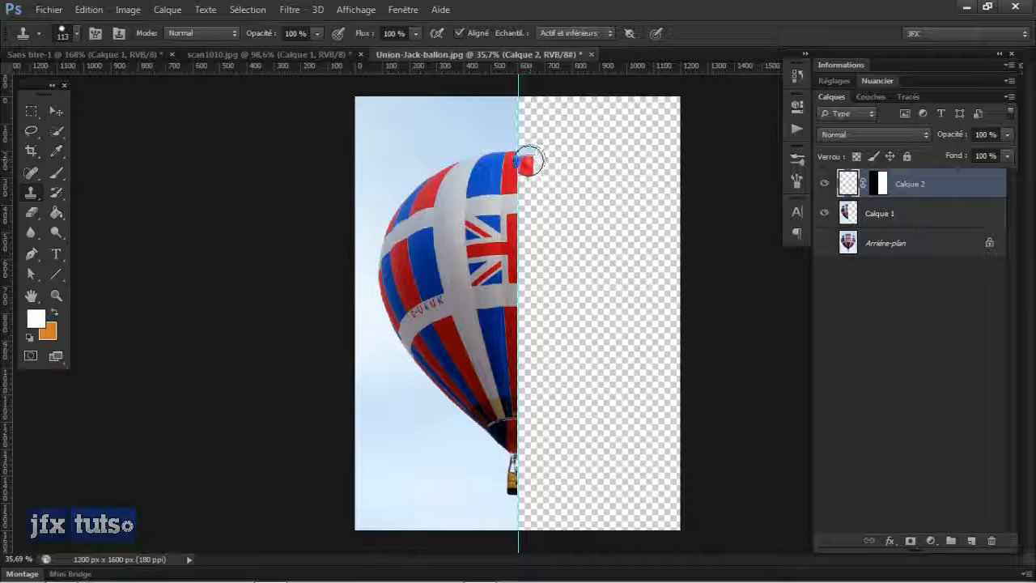
{"action": "left_click", "coordinate": [380, 277], "text": "alt"}
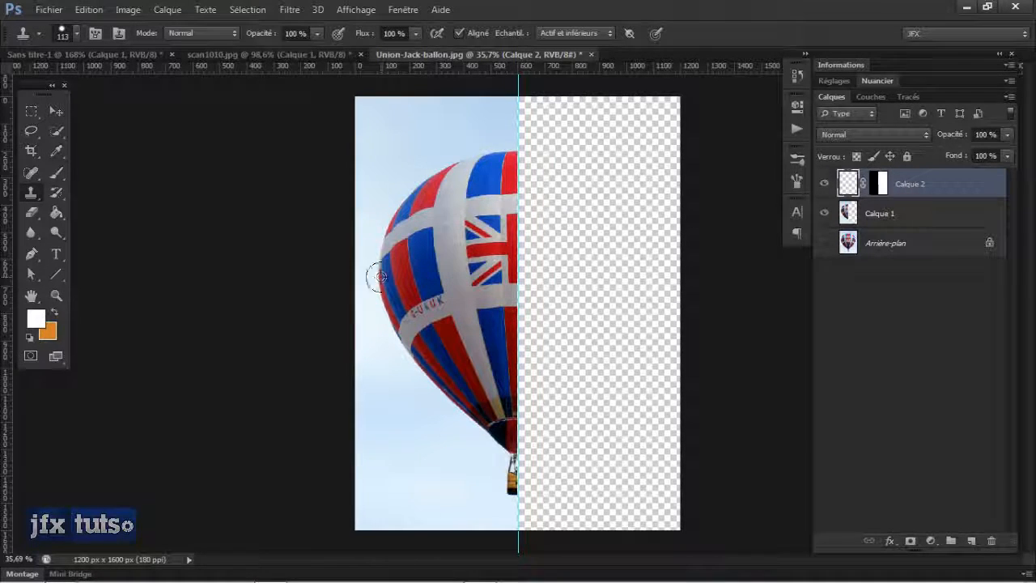
{"action": "mouse_move", "coordinate": [530, 164]}
{"action": "left_mouse_down"}
{"action": "mouse_move", "coordinate": [526, 174]}
{"action": "mouse_move", "coordinate": [522, 138]}
{"action": "mouse_move", "coordinate": [518, 164]}
{"action": "left_mouse_up"}
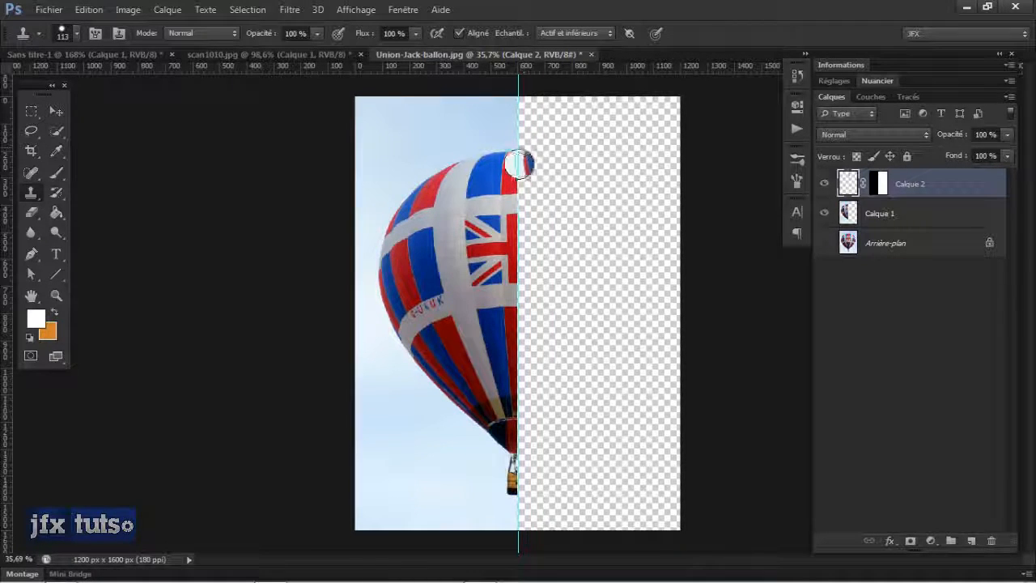
{"action": "left_click", "coordinate": [517, 448], "text": "alt"}
{"action": "mouse_move", "coordinate": [522, 450]}
{"action": "left_mouse_down"}
{"action": "mouse_move", "coordinate": [532, 412]}
{"action": "mouse_move", "coordinate": [568, 443]}
{"action": "mouse_move", "coordinate": [532, 268]}
{"action": "mouse_move", "coordinate": [534, 339]}
{"action": "mouse_move", "coordinate": [530, 172]}
{"action": "mouse_move", "coordinate": [502, 142]}
{"action": "mouse_move", "coordinate": [562, 254]}
{"action": "mouse_move", "coordinate": [547, 416]}
{"action": "mouse_move", "coordinate": [522, 400]}
{"action": "left_mouse_up"}
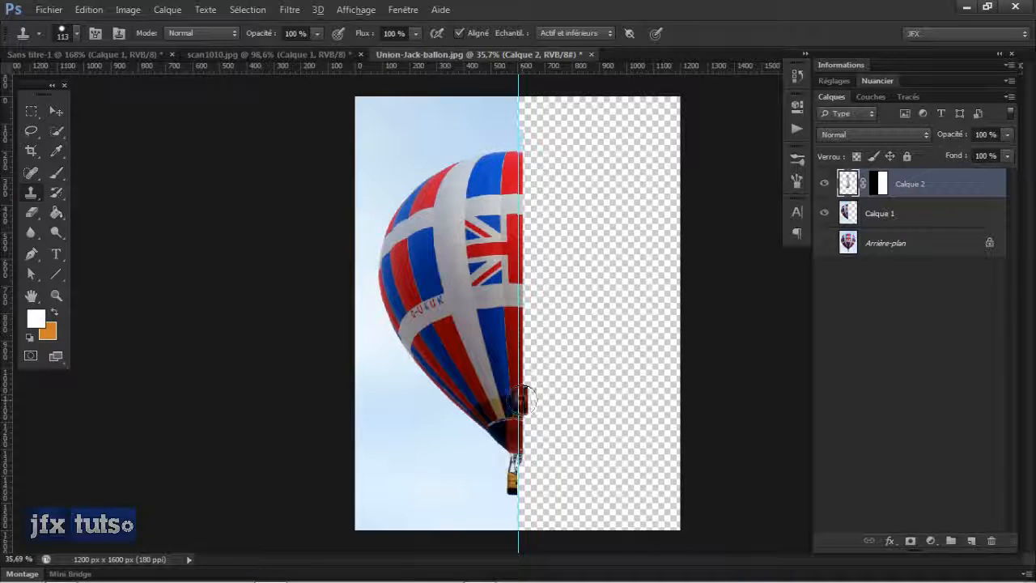
- Clone trial fragments of the half balloon across the empty half, resampling from its red upper edge
{"action": "mouse_move", "coordinate": [482, 243]}
{"action": "left_mouse_down"}
{"action": "mouse_move", "coordinate": [586, 234]}
{"action": "mouse_move", "coordinate": [572, 245]}
{"action": "mouse_move", "coordinate": [594, 245]}
{"action": "mouse_move", "coordinate": [596, 136]}
{"action": "mouse_move", "coordinate": [522, 185]}
{"action": "mouse_move", "coordinate": [583, 151]}
{"action": "mouse_move", "coordinate": [567, 148]}
{"action": "mouse_move", "coordinate": [634, 165]}
{"action": "mouse_move", "coordinate": [612, 301]}
{"action": "mouse_move", "coordinate": [578, 268]}
{"action": "mouse_move", "coordinate": [530, 344]}
{"action": "mouse_move", "coordinate": [534, 382]}
{"action": "left_mouse_up"}
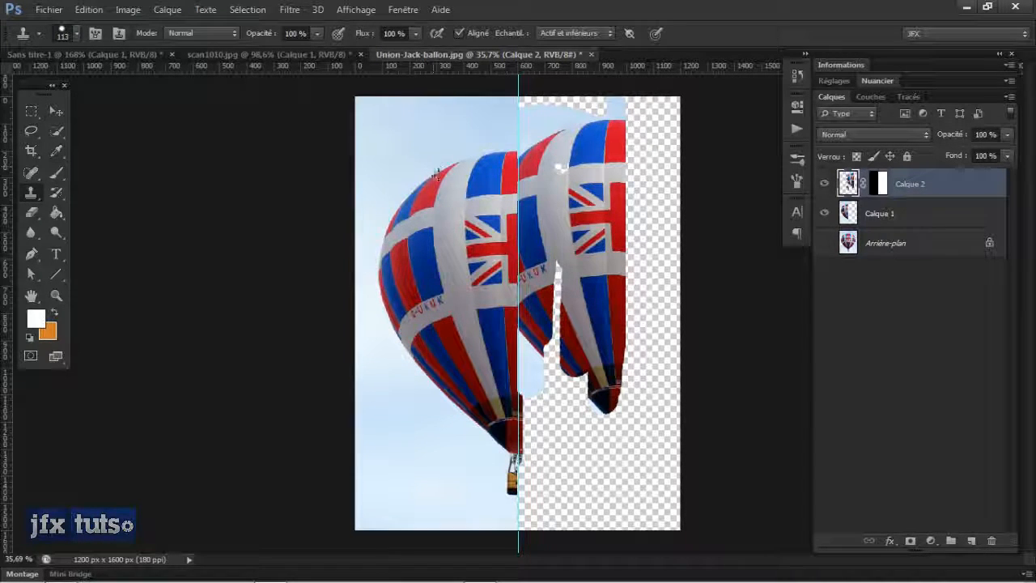
{"action": "left_click", "coordinate": [437, 180], "text": "alt"}
{"action": "mouse_move", "coordinate": [678, 181]}
{"action": "left_mouse_down"}
{"action": "mouse_move", "coordinate": [611, 248]}
{"action": "mouse_move", "coordinate": [642, 160]}
{"action": "mouse_move", "coordinate": [613, 212]}
{"action": "mouse_move", "coordinate": [588, 227]}
{"action": "left_mouse_up"}
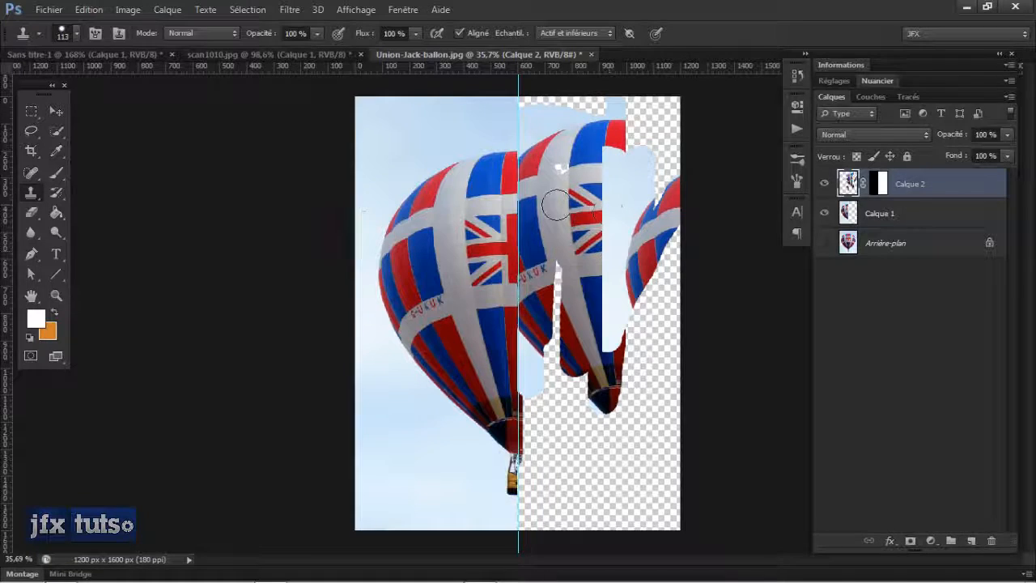
- Sample the balloon's upper white panel and clone the complete half balloon, basket and sky over the empty half of Calque 2
{"action": "left_click", "coordinate": [451, 182], "text": "alt"}
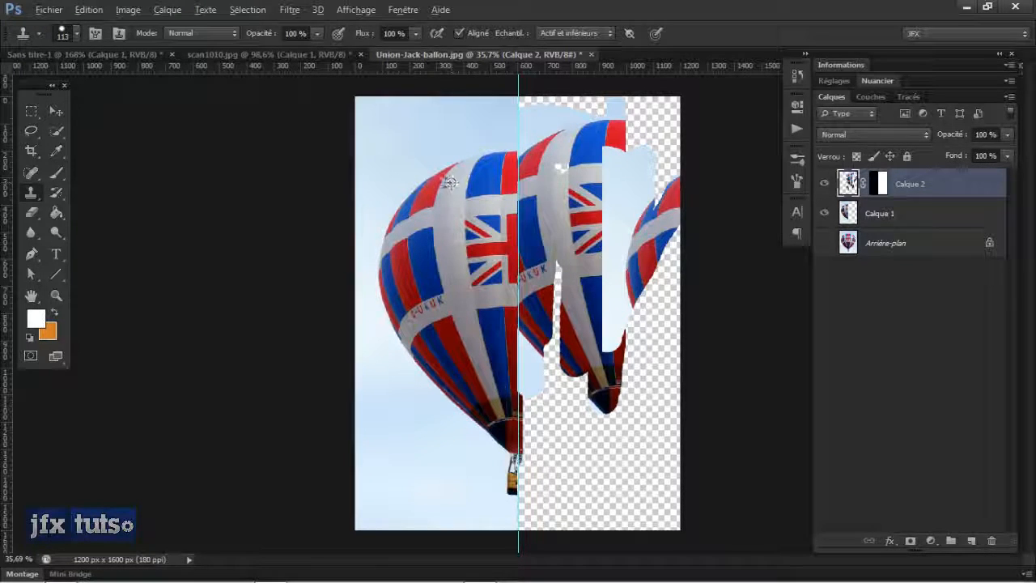
{"action": "mouse_move", "coordinate": [528, 312]}
{"action": "left_mouse_down"}
{"action": "mouse_move", "coordinate": [529, 392]}
{"action": "mouse_move", "coordinate": [536, 312]}
{"action": "mouse_move", "coordinate": [542, 409]}
{"action": "mouse_move", "coordinate": [535, 453]}
{"action": "mouse_move", "coordinate": [543, 428]}
{"action": "left_mouse_up"}
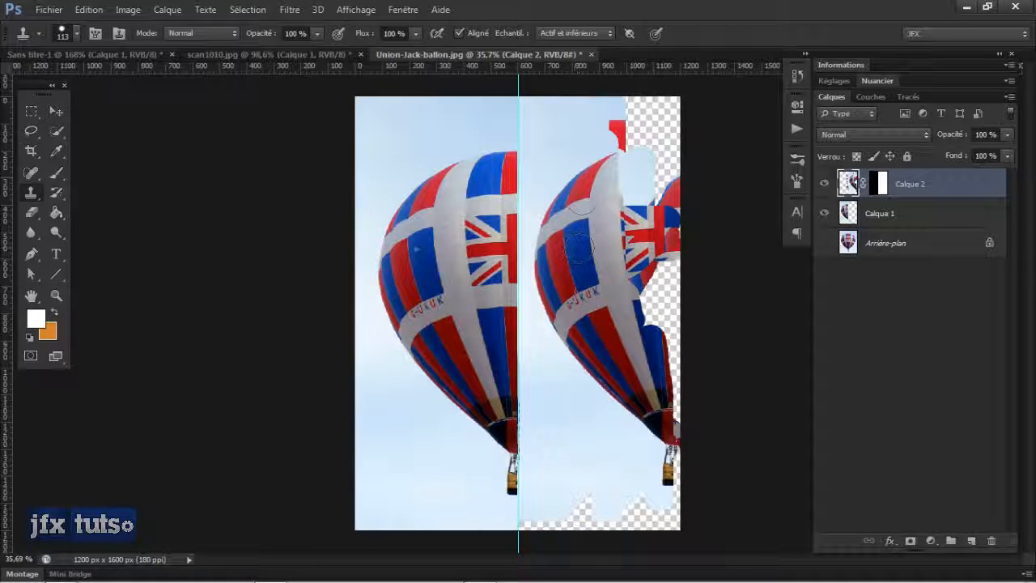
{"action": "mouse_move", "coordinate": [579, 247]}
{"action": "left_mouse_down"}
{"action": "mouse_move", "coordinate": [613, 154]}
{"action": "mouse_move", "coordinate": [627, 188]}
{"action": "mouse_move", "coordinate": [619, 170]}
{"action": "mouse_move", "coordinate": [633, 148]}
{"action": "mouse_move", "coordinate": [639, 200]}
{"action": "mouse_move", "coordinate": [636, 100]}
{"action": "mouse_move", "coordinate": [619, 119]}
{"action": "mouse_move", "coordinate": [717, 97]}
{"action": "mouse_move", "coordinate": [668, 320]}
{"action": "mouse_move", "coordinate": [637, 225]}
{"action": "mouse_move", "coordinate": [641, 152]}
{"action": "mouse_move", "coordinate": [662, 150]}
{"action": "mouse_move", "coordinate": [666, 188]}
{"action": "mouse_move", "coordinate": [665, 472]}
{"action": "mouse_move", "coordinate": [567, 483]}
{"action": "mouse_move", "coordinate": [530, 536]}
{"action": "mouse_move", "coordinate": [505, 522]}
{"action": "mouse_move", "coordinate": [629, 524]}
{"action": "mouse_move", "coordinate": [602, 515]}
{"action": "mouse_move", "coordinate": [629, 484]}
{"action": "left_mouse_up"}
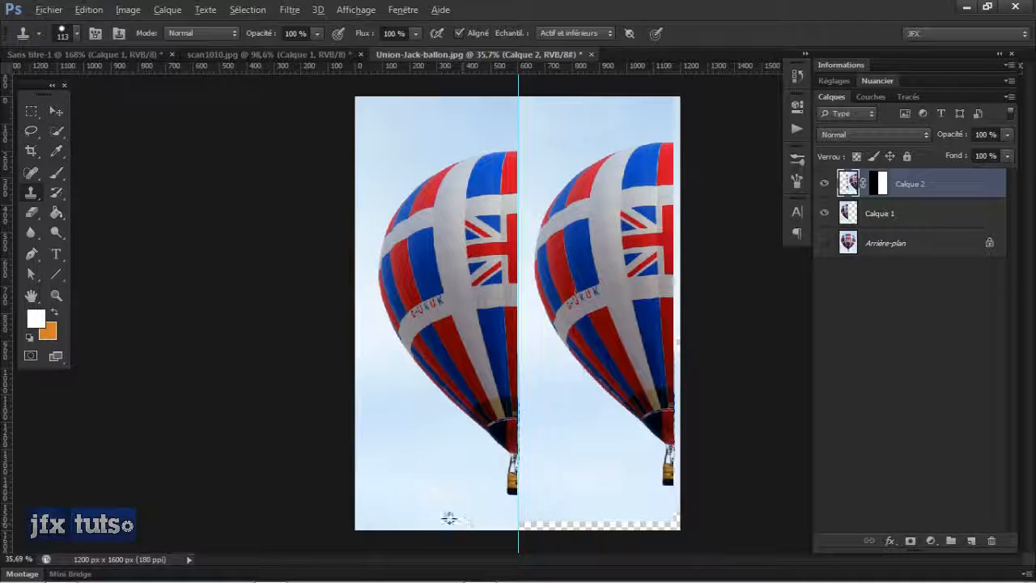
{"action": "mouse_move", "coordinate": [571, 522]}
{"action": "left_mouse_down"}
{"action": "mouse_move", "coordinate": [643, 527]}
{"action": "mouse_move", "coordinate": [675, 515]}
{"action": "left_mouse_up"}
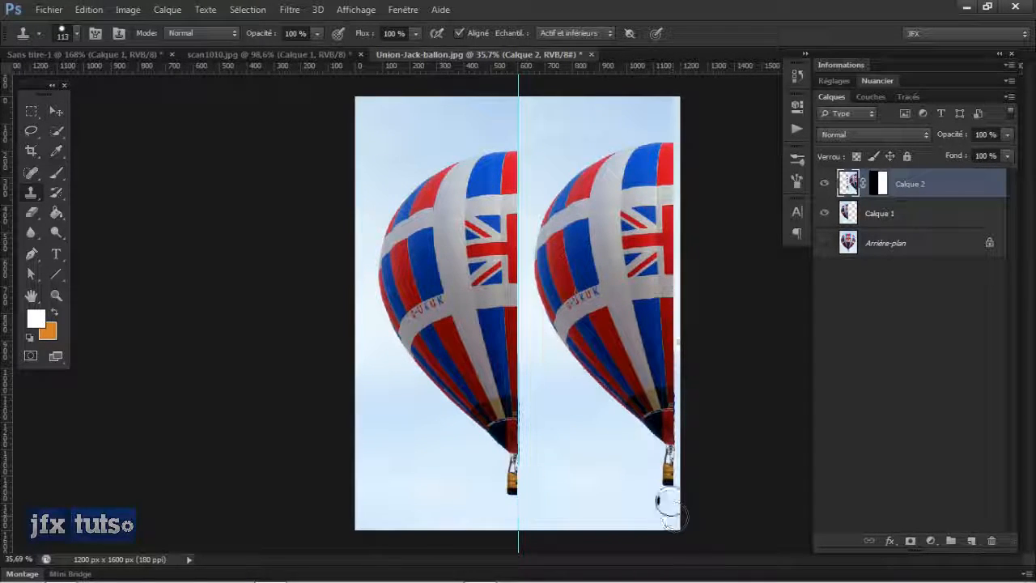
{"action": "left_click", "coordinate": [664, 96], "text": "alt"}
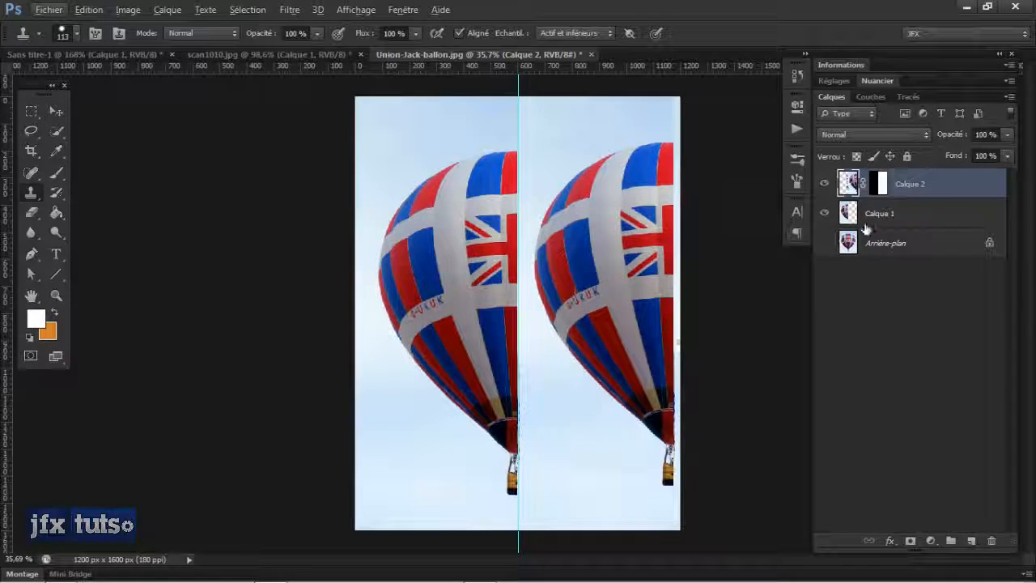
- Flip Calque 2's cloned half balloon horizontally and move Calque 1 above it in the layer stack
{"action": "key", "text": "v"}
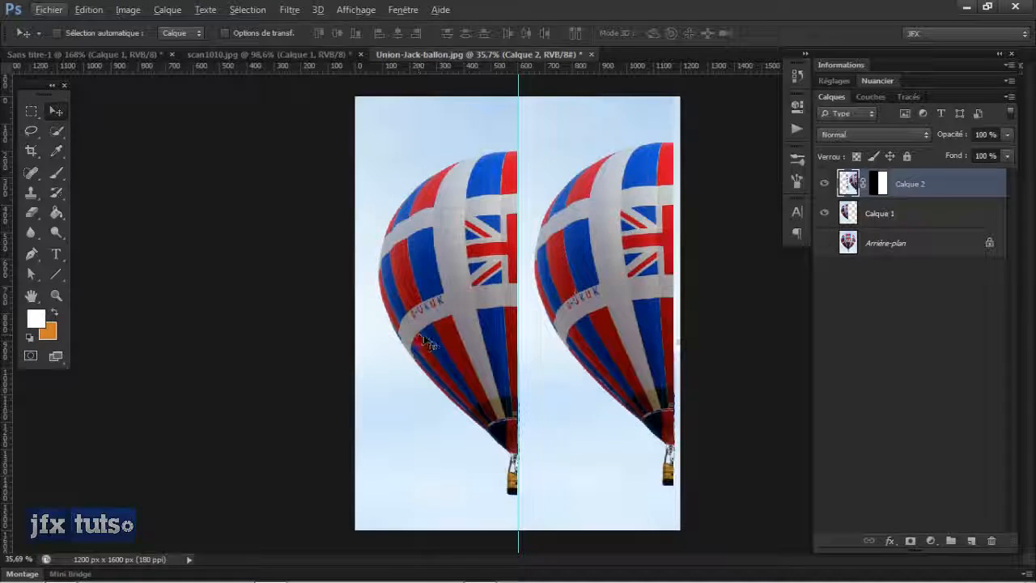
{"action": "key", "text": "ctrl+t"}
{"action": "right_click", "coordinate": [629, 260]}
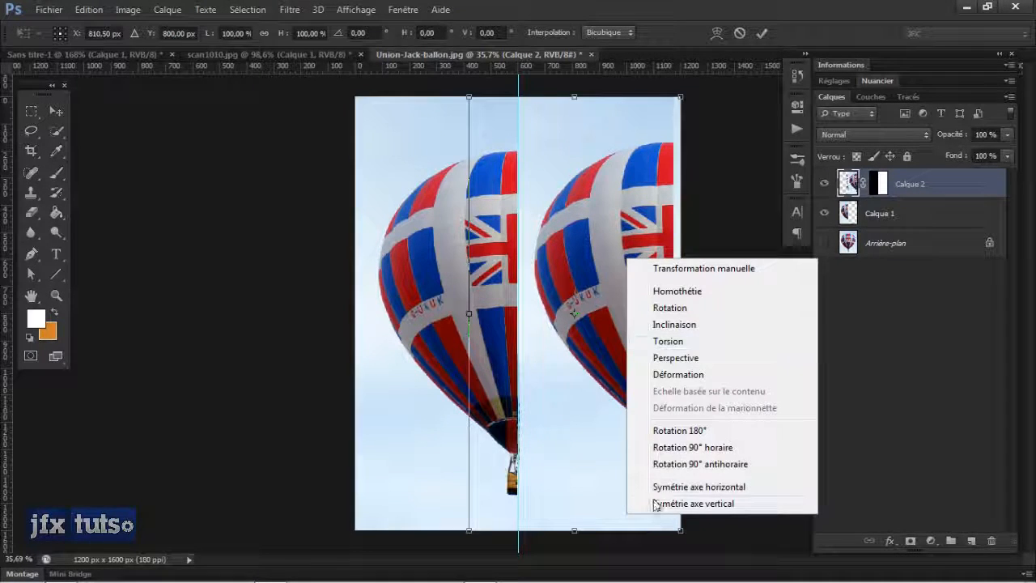
{"action": "left_click", "coordinate": [679, 490]}
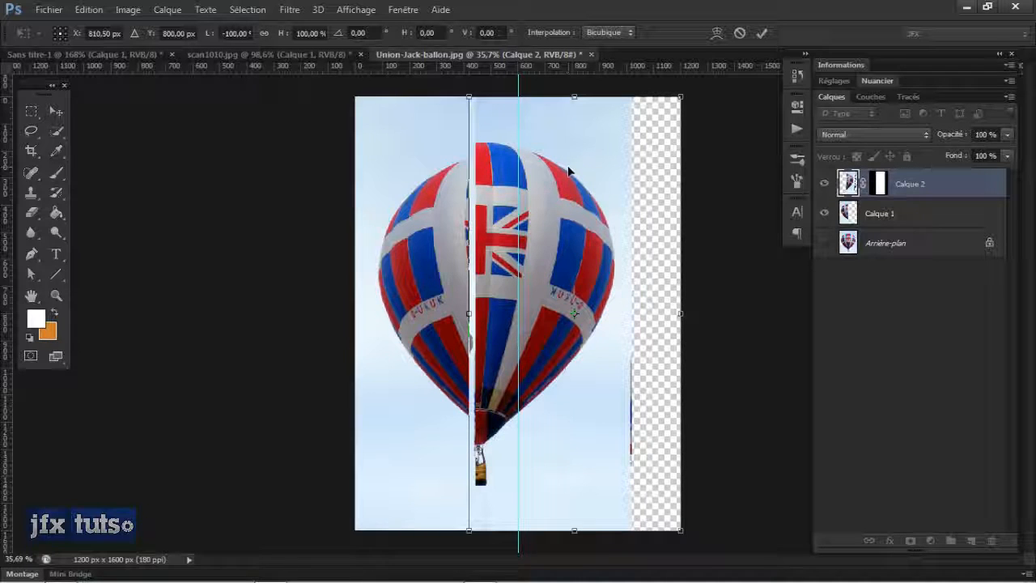
{"action": "key", "text": "Return"}
{"action": "left_click_drag", "start_coordinate": [874, 212], "coordinate": [874, 176]}
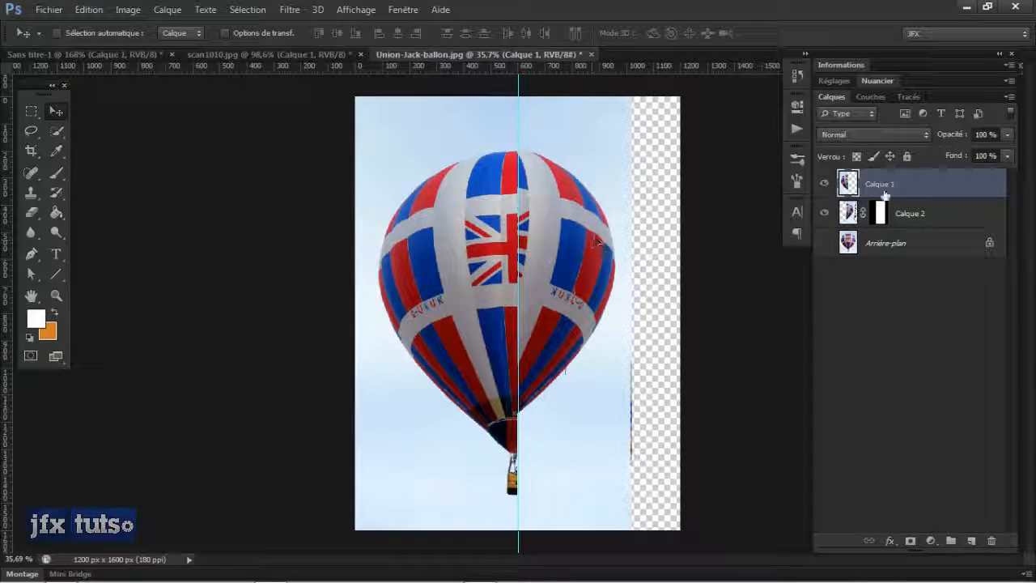
- Move Calque 2 to the right until its mirrored half balloon clears the vertical centre guide
{"action": "left_click", "coordinate": [918, 216]}
{"action": "key", "text": "shift+Right"}
{"action": "key", "text": "shift+Right"}
{"action": "key", "text": "shift+Right"}
{"action": "key", "text": "shift+Right"}
{"action": "key", "text": "shift+Right"}
{"action": "key", "text": "shift+Right"}
{"action": "key", "text": "shift+Right"}
{"action": "key", "text": "shift+Right"}
{"action": "key", "text": "shift+Right"}
{"action": "key", "text": "shift+Right"}
{"action": "key", "text": "shift+Right"}
{"action": "key", "text": "shift+Right"}
{"action": "key", "text": "shift+Right"}
{"action": "key", "text": "shift+Right"}
{"action": "key", "text": "shift+Right"}
{"action": "key", "text": "shift+Right"}
{"action": "key", "text": "shift+Right"}
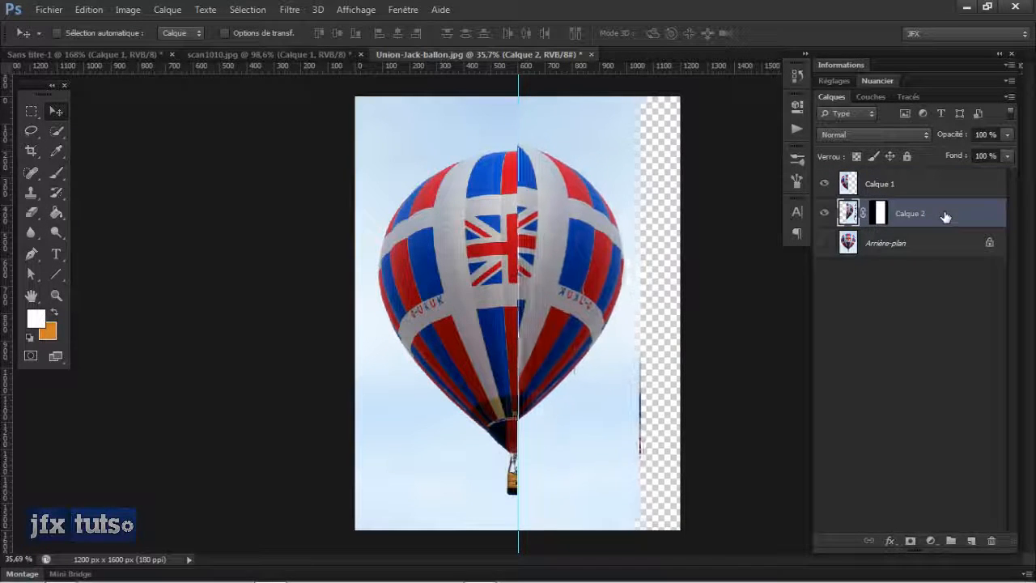
{"action": "key", "text": "shift+Right"}
{"action": "key", "text": "shift+Right"}
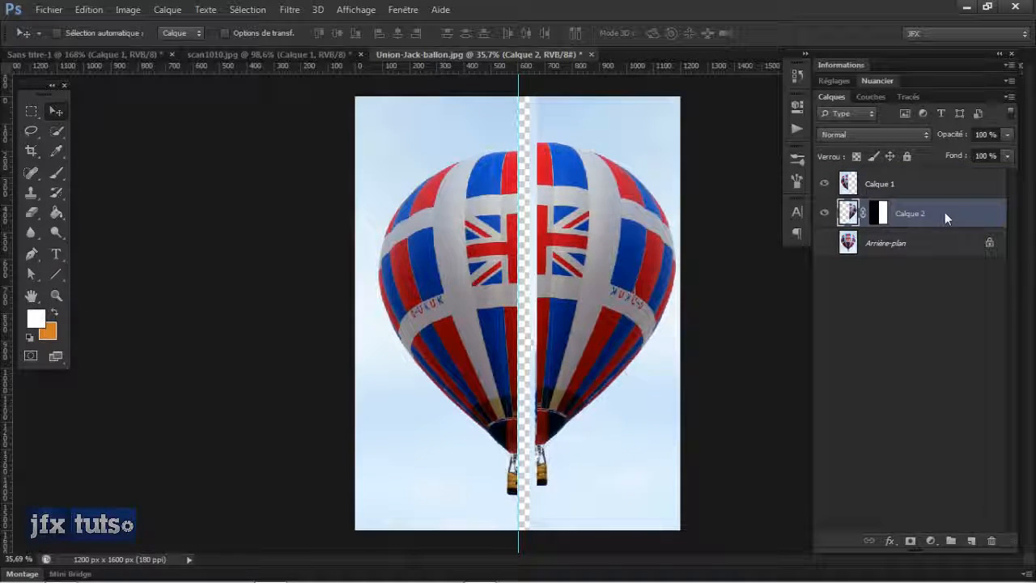
- Nudge Calque 2 left and down until its half balloon and basket meet the original half at the centre guide
{"action": "key", "text": "shift+Left"}
{"action": "key", "text": "shift+Left"}
{"action": "key", "text": "Left"}
{"action": "key", "text": "Left"}
{"action": "key", "text": "Left"}
{"action": "key", "text": "Left"}
{"action": "key", "text": "Left"}
{"action": "key", "text": "Left"}
{"action": "key", "text": "Left"}
{"action": "key", "text": "Left"}
{"action": "key", "text": "Left"}
{"action": "key", "text": "Left"}
{"action": "key", "text": "Left"}
{"action": "key", "text": "Left"}
{"action": "key", "text": "Left"}
{"action": "key", "text": "Left"}
{"action": "key", "text": "Left"}
{"action": "key", "text": "Left"}
{"action": "key", "text": "Left"}
{"action": "key", "text": "Left"}
{"action": "key", "text": "Left"}
{"action": "key", "text": "Left"}
{"action": "key", "text": "Down"}
{"action": "key", "text": "Down"}
{"action": "key", "text": "Down"}
{"action": "key", "text": "Down"}
{"action": "key", "text": "Down"}
{"action": "key", "text": "Down"}
{"action": "key", "text": "Down"}
{"action": "key", "text": "Down"}
{"action": "key", "text": "Down"}
{"action": "key", "text": "Down"}
{"action": "key", "text": "Down"}
{"action": "key", "text": "Down"}
{"action": "key", "text": "Down"}
{"action": "key", "text": "Down"}
{"action": "key", "text": "Down"}
{"action": "key", "text": "Down"}
{"action": "key", "text": "Down"}
{"action": "key", "text": "Down"}
{"action": "key", "text": "Down"}
{"action": "key", "text": "Down"}
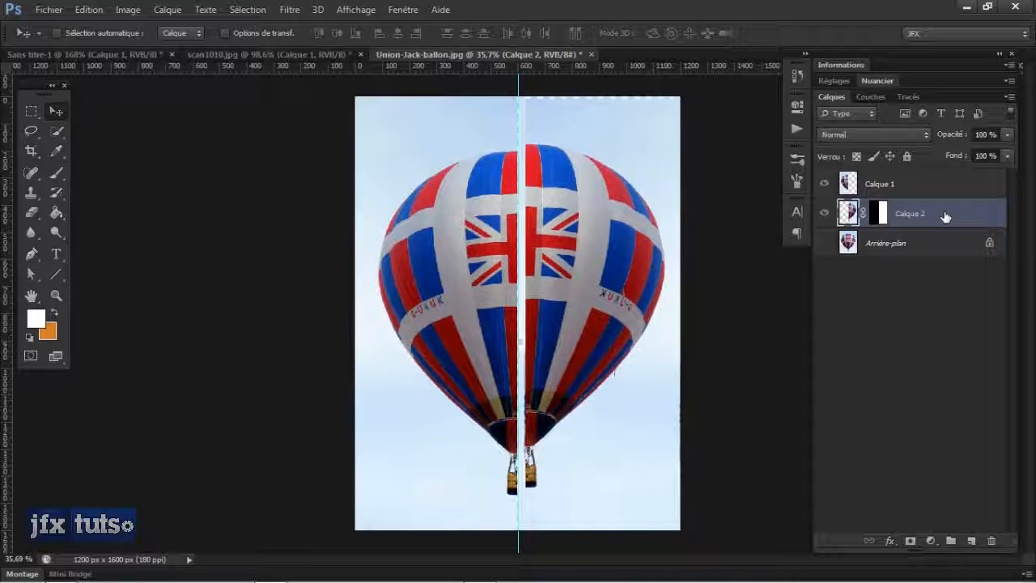
{"action": "key", "text": "Left"}
{"action": "key", "text": "Left"}
{"action": "key", "text": "Left"}
{"action": "key", "text": "Left"}
{"action": "key", "text": "Left"}
{"action": "key", "text": "Left"}
{"action": "key", "text": "Left"}
{"action": "key", "text": "Left"}
{"action": "key", "text": "Left"}
{"action": "key", "text": "Left"}
{"action": "key", "text": "Left"}
{"action": "key", "text": "Left"}
{"action": "key", "text": "Left"}
{"action": "key", "text": "Left"}
{"action": "key", "text": "Left"}
{"action": "key", "text": "Left"}
{"action": "key", "text": "Left"}
{"action": "key", "text": "Left"}
{"action": "key", "text": "Left"}
{"action": "key", "text": "Left"}
{"action": "key", "text": "Down"}
{"action": "key", "text": "Down"}
{"action": "key", "text": "Down"}
{"action": "key", "text": "Down"}
{"action": "key", "text": "Down"}
{"action": "key", "text": "Down"}
{"action": "key", "text": "Down"}
{"action": "key", "text": "Down"}
{"action": "key", "text": "Down"}
{"action": "key", "text": "Down"}
{"action": "key", "text": "Down"}
{"action": "key", "text": "Down"}
{"action": "key", "text": "Down"}
{"action": "key", "text": "Down"}
{"action": "key", "text": "Down"}
{"action": "key", "text": "Left"}
{"action": "key", "text": "Left"}
{"action": "key", "text": "Left"}
{"action": "key", "text": "Left"}
{"action": "key", "text": "Left"}
{"action": "key", "text": "Left"}
{"action": "key", "text": "Left"}
{"action": "key", "text": "Left"}
{"action": "key", "text": "Left"}
{"action": "key", "text": "Left"}
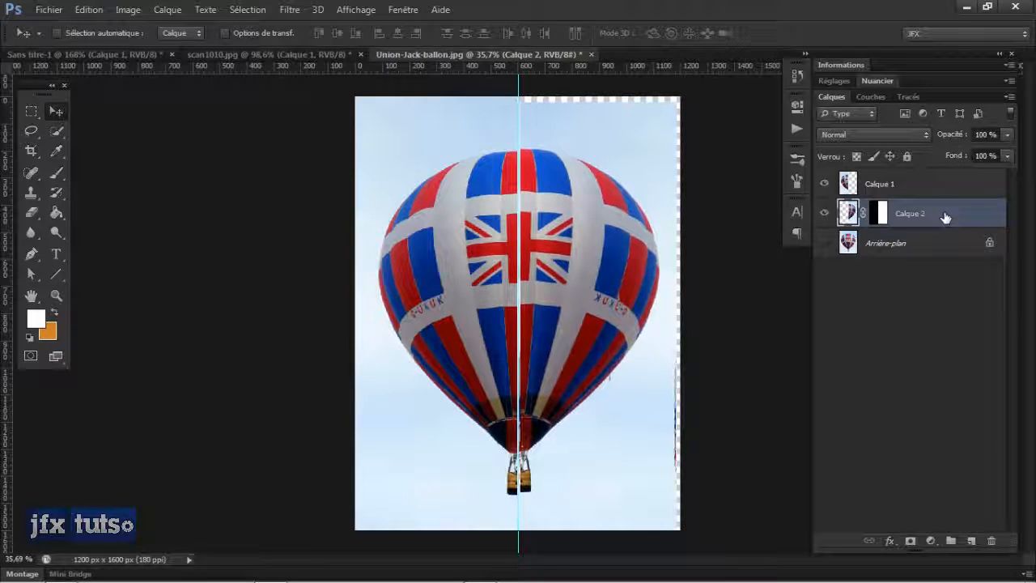
{"action": "key", "text": "Down"}
{"action": "key", "text": "Down"}
{"action": "key", "text": "Down"}
{"action": "key", "text": "Down"}
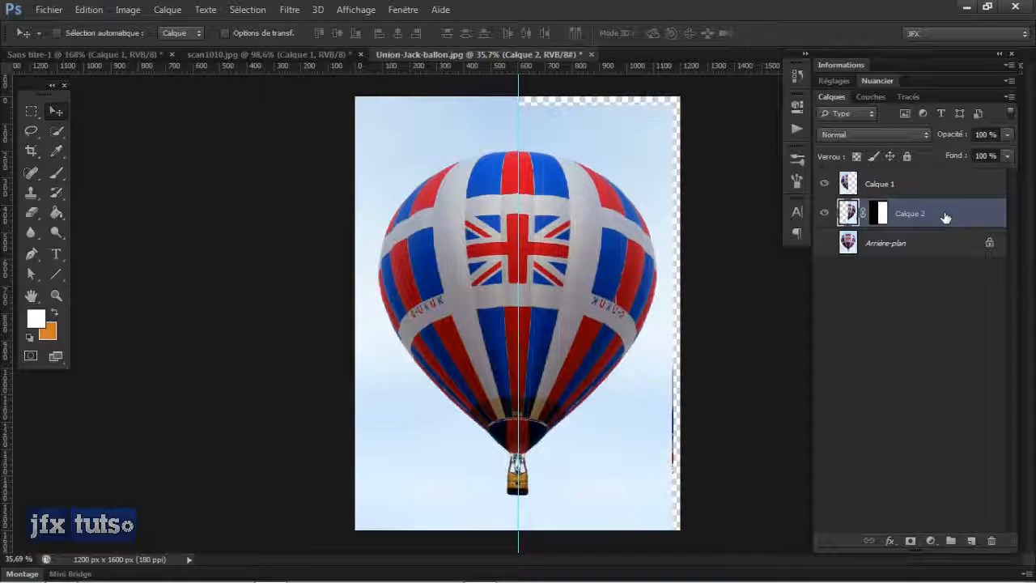
- Hide the guide and examine the seam between the two balloon halves, from the crown to the basket
{"action": "scroll", "coordinate": [553, 189], "scroll_direction": "up", "scroll_amount": 4}
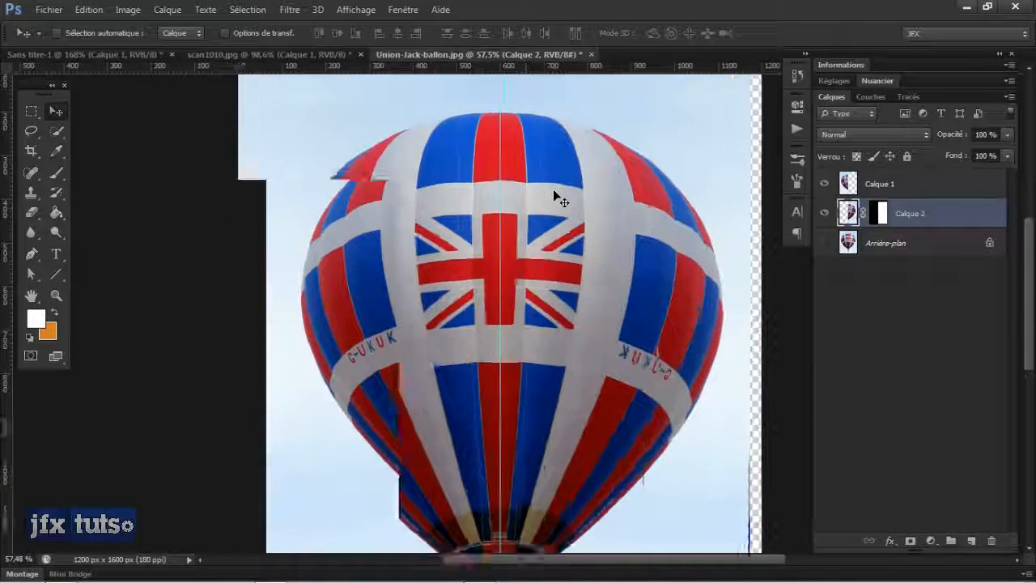
{"action": "scroll", "coordinate": [553, 189], "scroll_direction": "down", "scroll_amount": 4}
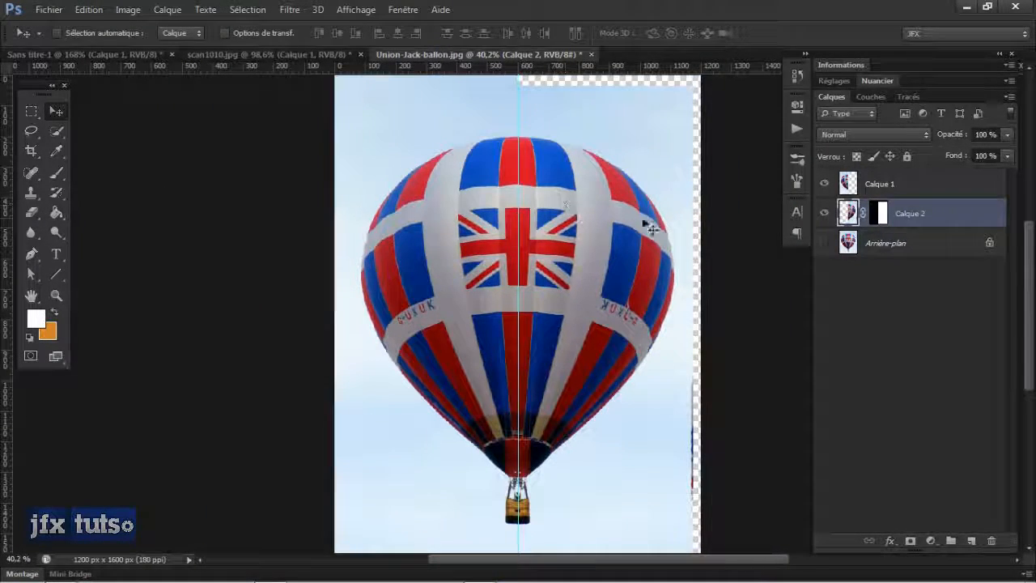
{"action": "scroll", "coordinate": [659, 218], "scroll_direction": "down", "scroll_amount": 1}
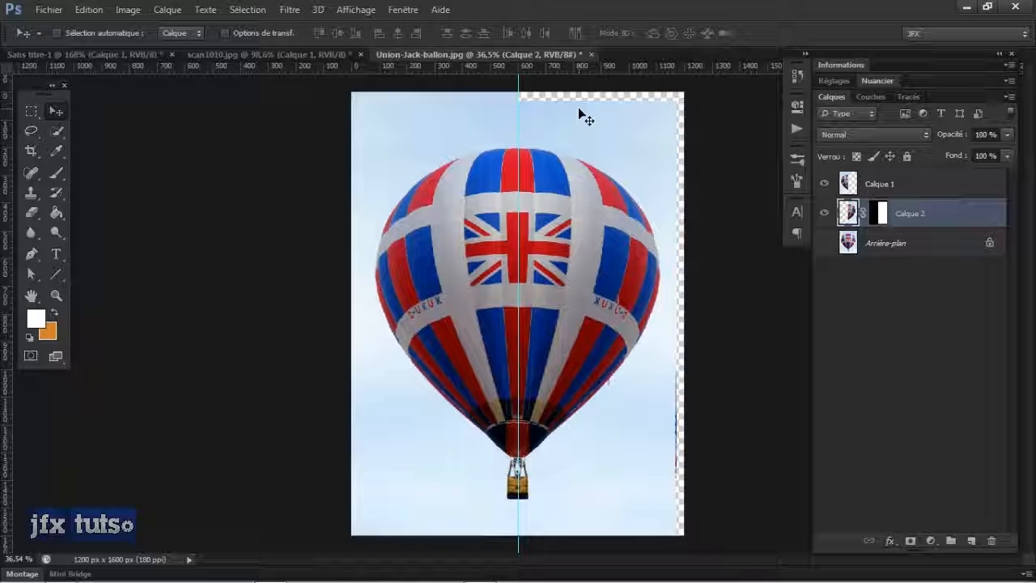
{"action": "key", "text": "s"}
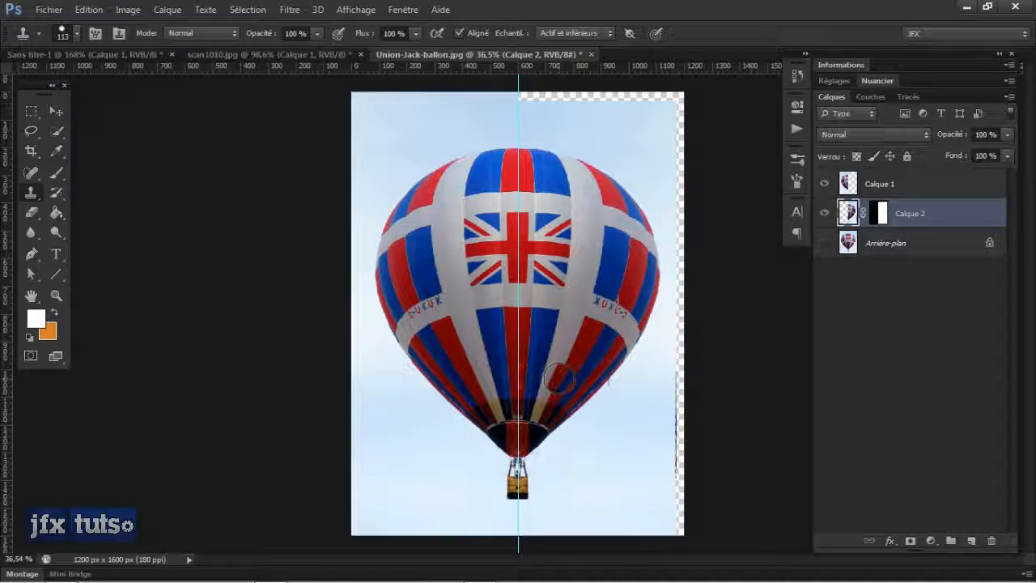
{"action": "key", "text": "ctrl+h"}
{"action": "scroll", "coordinate": [525, 505], "scroll_direction": "up", "scroll_amount": 2}
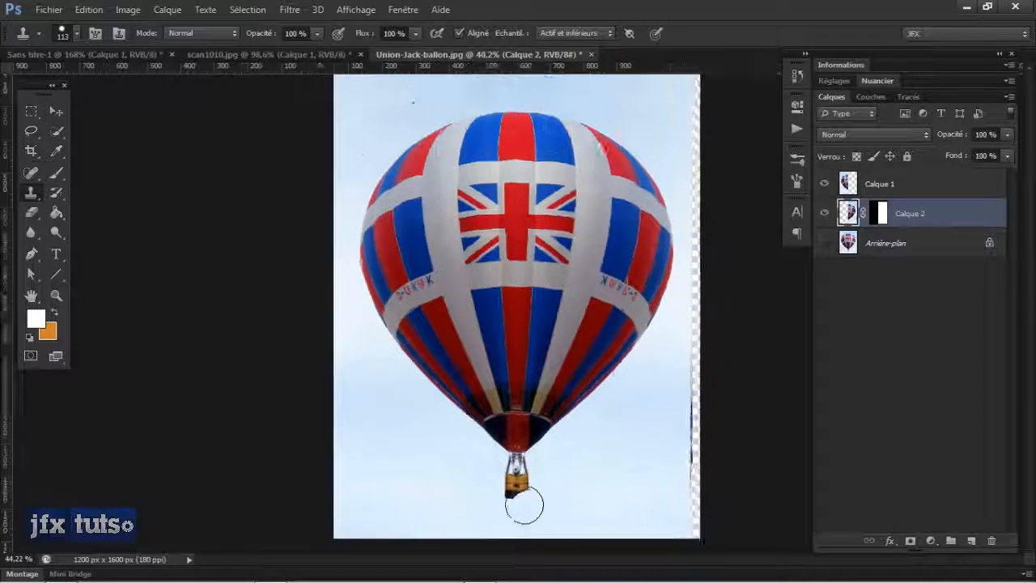
{"action": "scroll", "coordinate": [525, 506], "scroll_direction": "up", "scroll_amount": 3}
{"action": "key", "text": "v"}
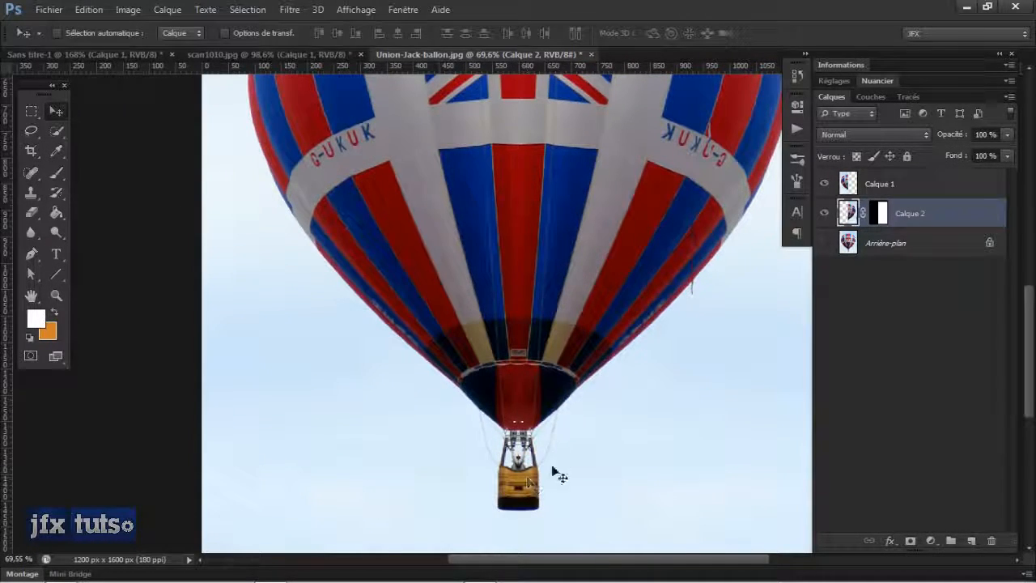
{"action": "scroll", "coordinate": [537, 439], "scroll_direction": "down", "scroll_amount": 3}
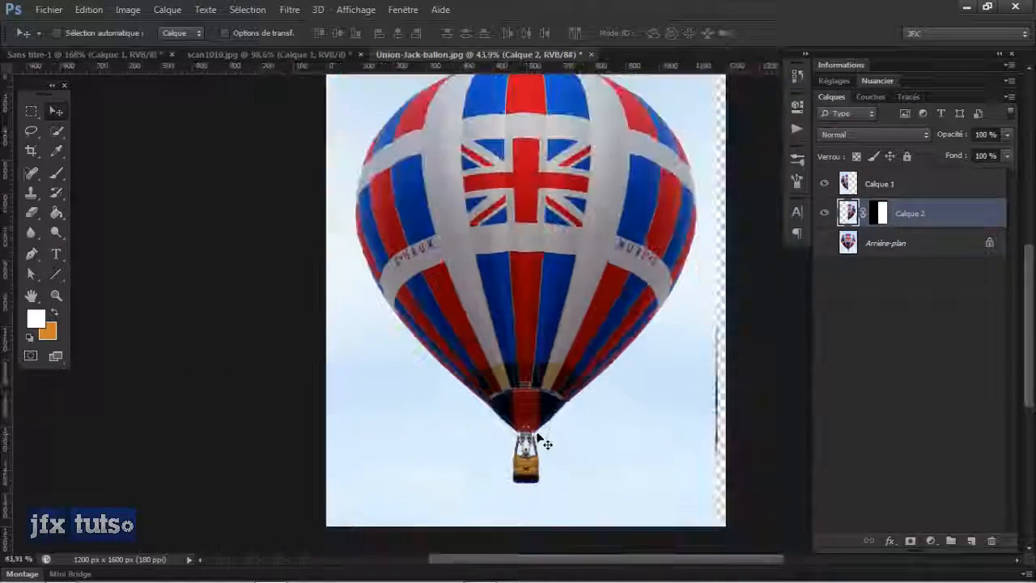
{"action": "scroll", "coordinate": [544, 452], "scroll_direction": "up", "scroll_amount": 2}
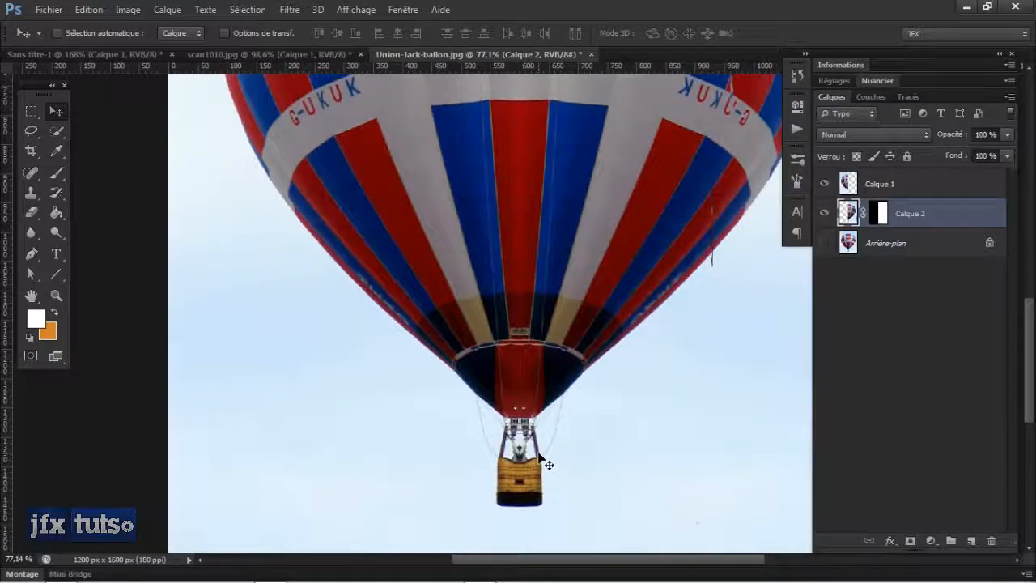
{"action": "scroll", "coordinate": [546, 465], "scroll_direction": "down", "scroll_amount": 4}
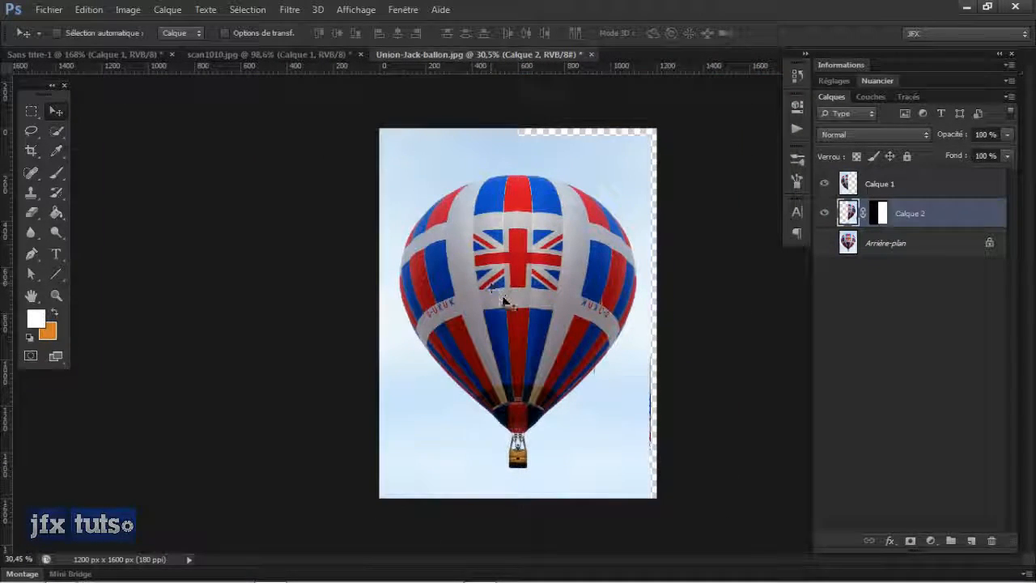
{"action": "scroll", "coordinate": [505, 291], "scroll_direction": "up", "scroll_amount": 3}
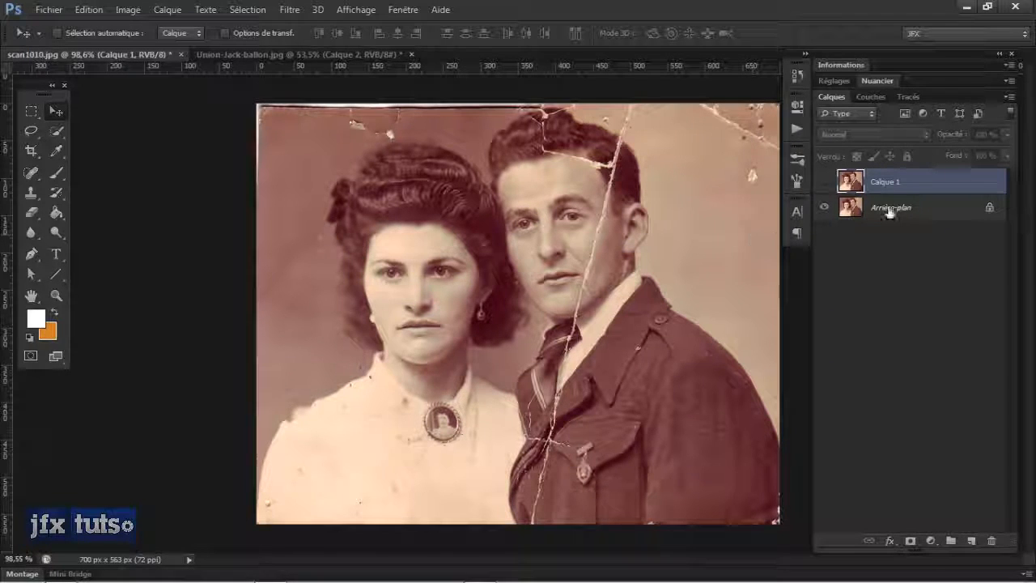
- Show Calque 1 in scan1010.jpg, select the whole image and define it as a pattern
{"action": "left_click", "coordinate": [826, 183]}
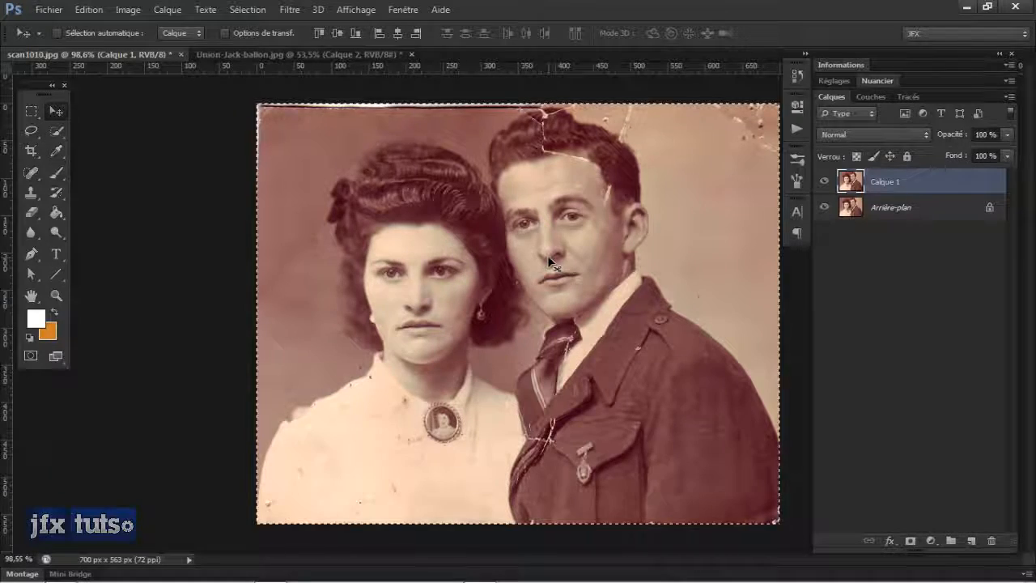
{"action": "key", "text": "ctrl+a"}
{"action": "left_click", "coordinate": [91, 13]}
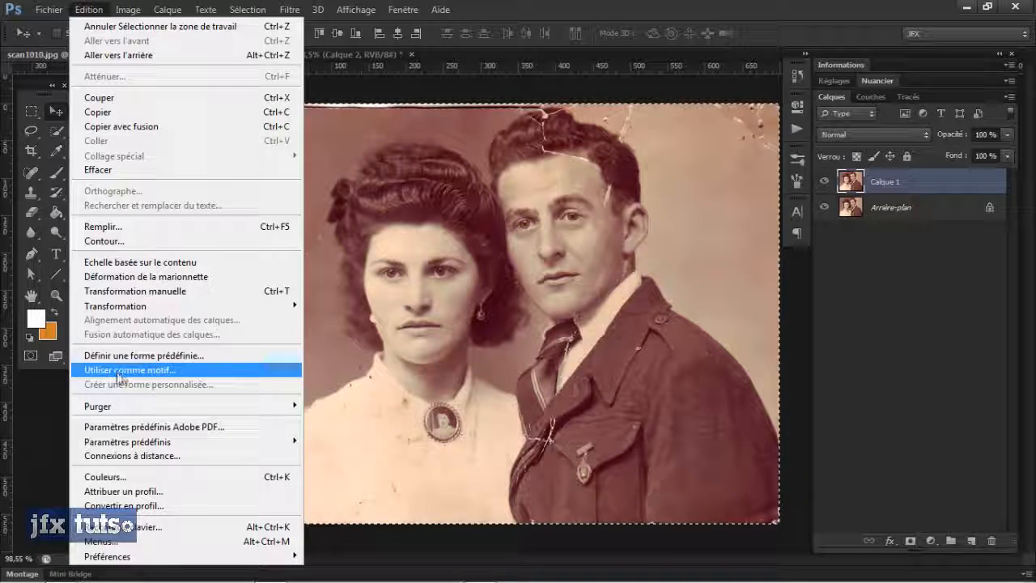
{"action": "left_click", "coordinate": [119, 371]}
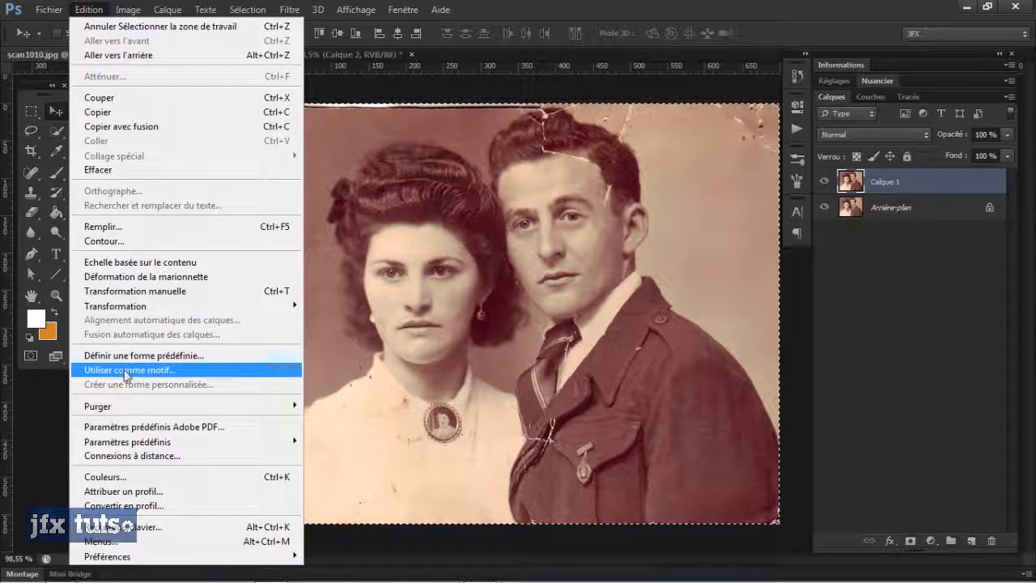
{"action": "left_click", "coordinate": [669, 313]}
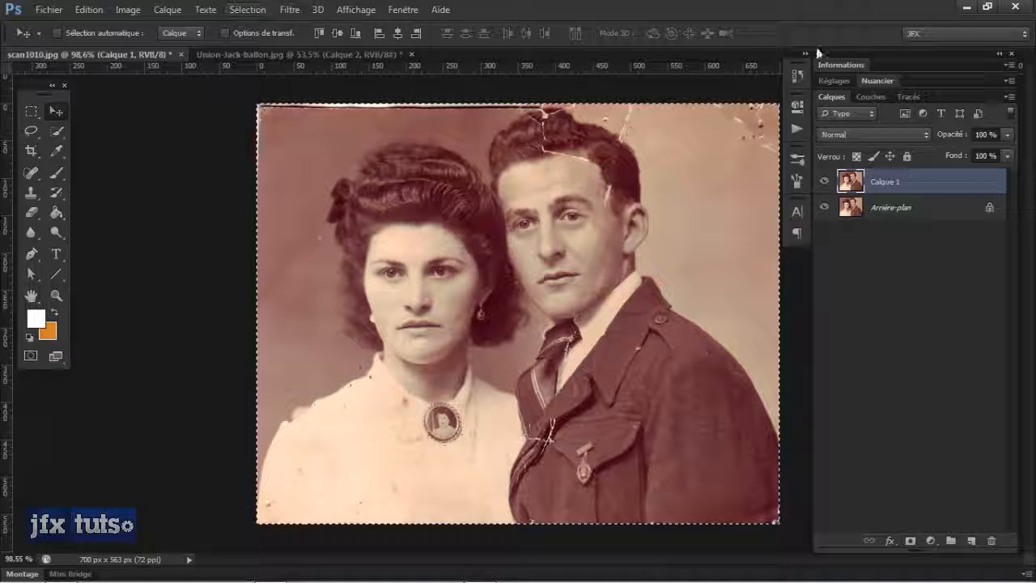
- Add an empty layer above Calque 1 and hide both Calque 1 and Arrière-plan
{"action": "left_click", "coordinate": [971, 540]}
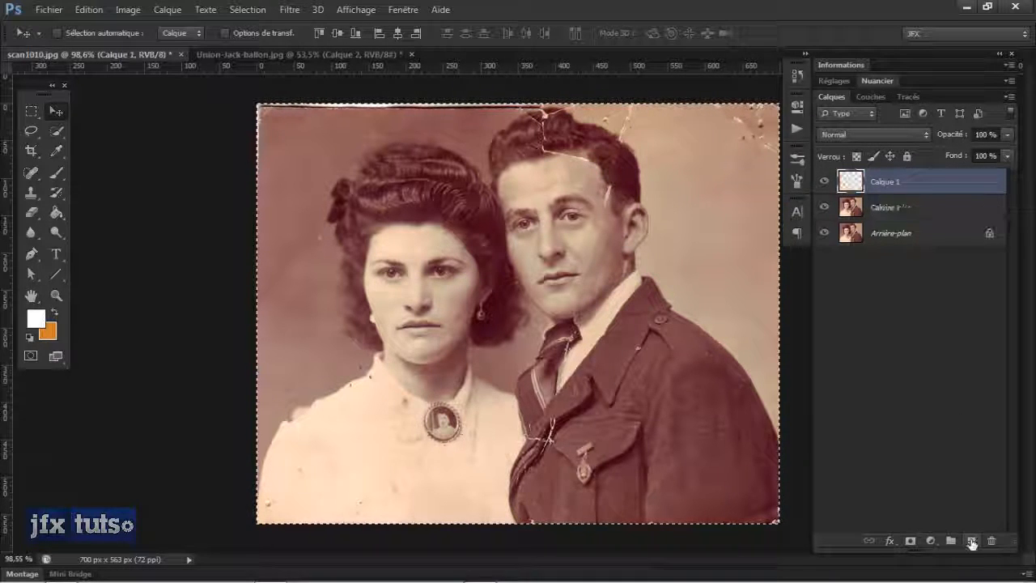
{"action": "left_click", "coordinate": [824, 208]}
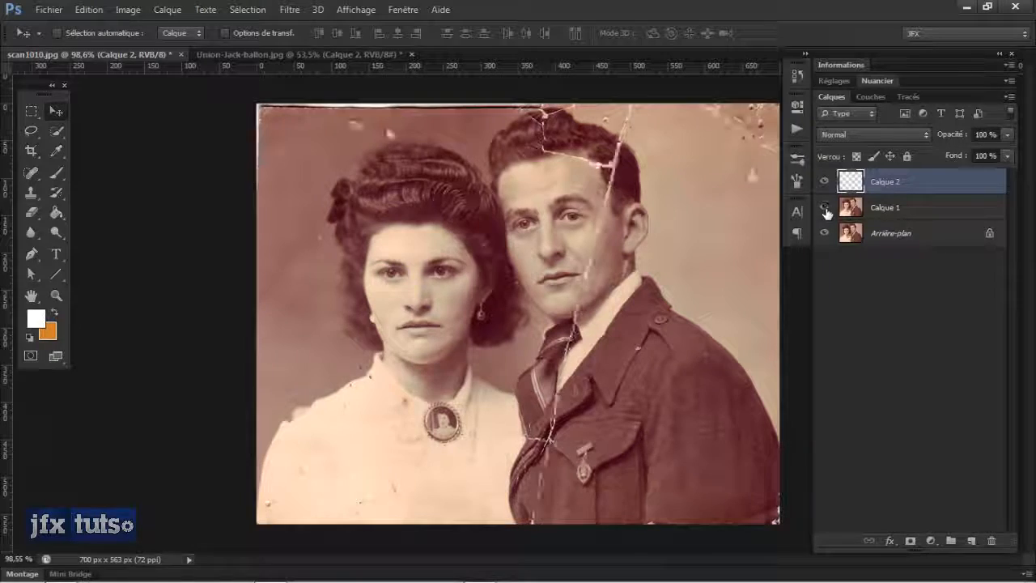
{"action": "left_click", "coordinate": [826, 234]}
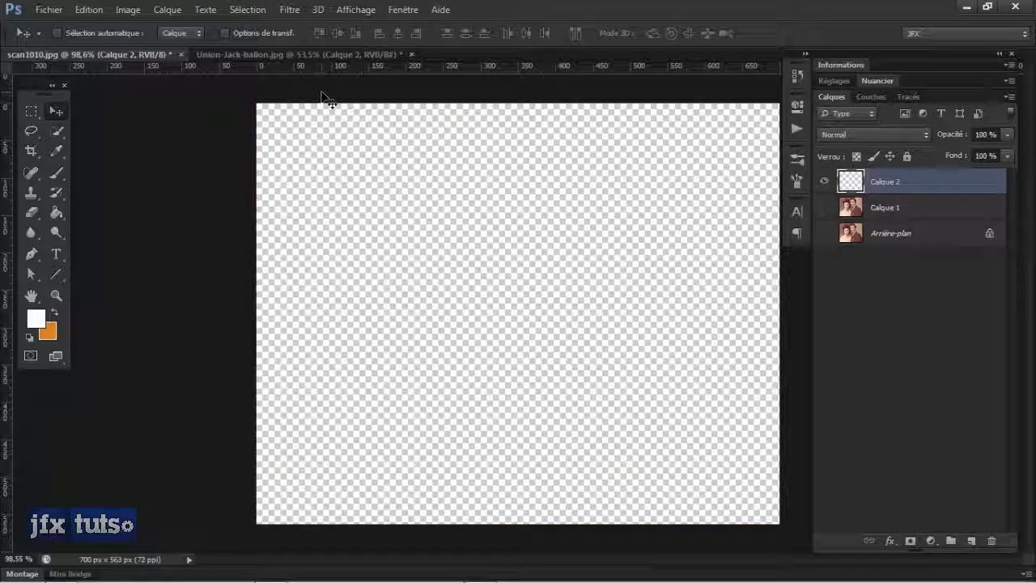
- Switch to the Pattern Stamp tool and check that the couple's photo is the selected pattern
{"action": "key", "text": "s"}
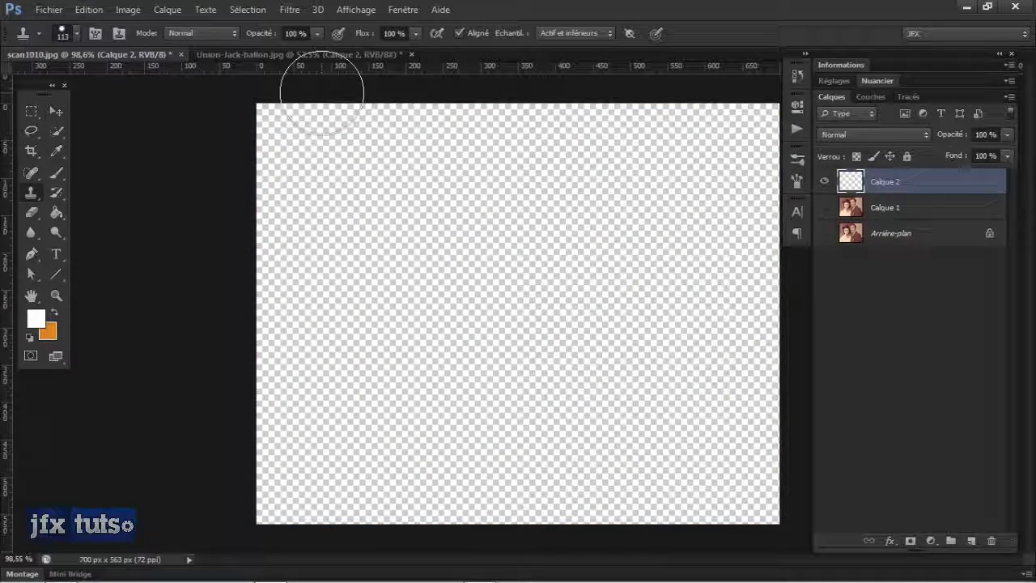
{"action": "right_click", "coordinate": [32, 199]}
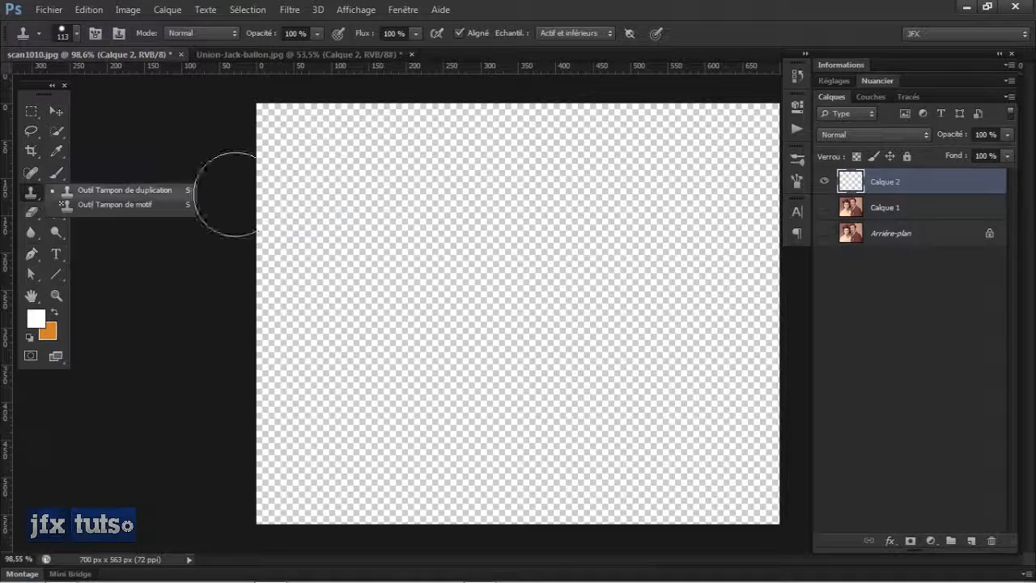
{"action": "left_click", "coordinate": [654, 13]}
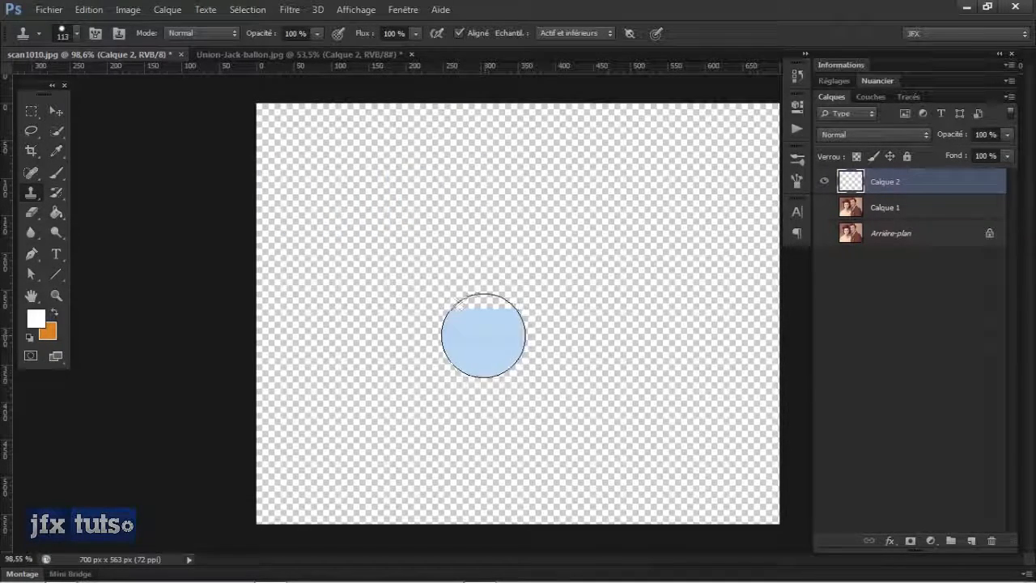
{"action": "key", "text": "shift+s"}
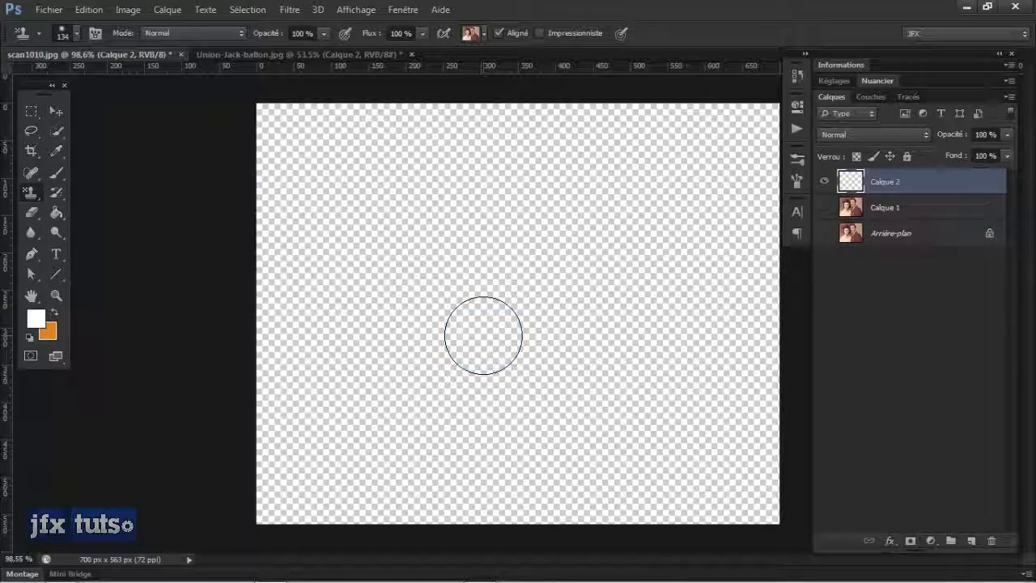
{"action": "left_click", "coordinate": [483, 32]}
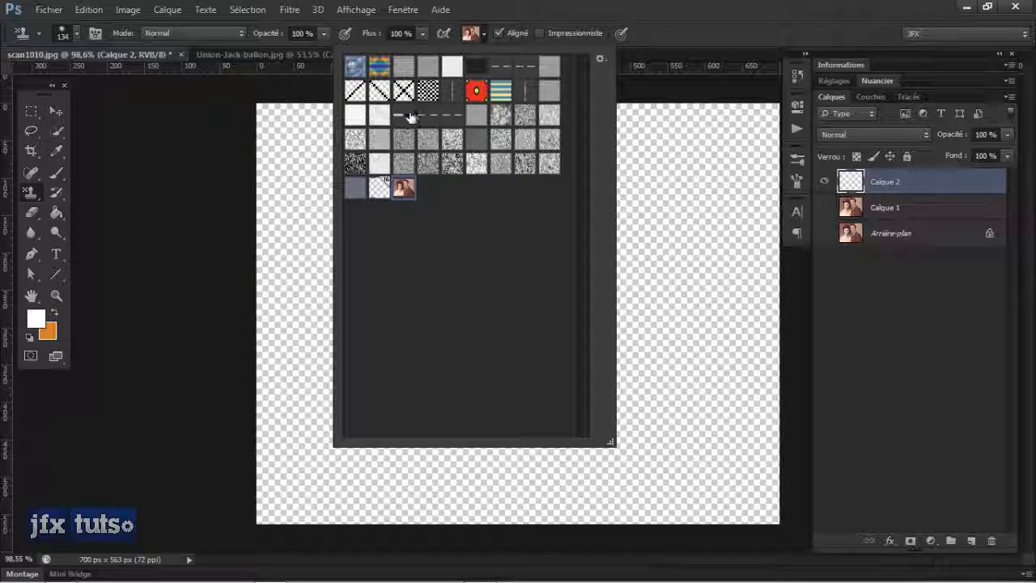
{"action": "left_click", "coordinate": [670, 29]}
- Paint the photo pattern with a 134 px brush over the empty layer to reproduce the man and the woman
{"action": "mouse_move", "coordinate": [480, 238]}
{"action": "left_mouse_down"}
{"action": "mouse_move", "coordinate": [443, 243]}
{"action": "mouse_move", "coordinate": [435, 271]}
{"action": "mouse_move", "coordinate": [394, 254]}
{"action": "mouse_move", "coordinate": [387, 324]}
{"action": "mouse_move", "coordinate": [381, 312]}
{"action": "mouse_move", "coordinate": [421, 316]}
{"action": "mouse_move", "coordinate": [453, 194]}
{"action": "mouse_move", "coordinate": [527, 181]}
{"action": "mouse_move", "coordinate": [576, 238]}
{"action": "mouse_move", "coordinate": [550, 162]}
{"action": "mouse_move", "coordinate": [627, 275]}
{"action": "mouse_move", "coordinate": [578, 315]}
{"action": "mouse_move", "coordinate": [565, 394]}
{"action": "mouse_move", "coordinate": [603, 389]}
{"action": "mouse_move", "coordinate": [655, 323]}
{"action": "mouse_move", "coordinate": [627, 409]}
{"action": "mouse_move", "coordinate": [551, 429]}
{"action": "mouse_move", "coordinate": [664, 404]}
{"action": "mouse_move", "coordinate": [640, 331]}
{"action": "mouse_move", "coordinate": [571, 453]}
{"action": "mouse_move", "coordinate": [543, 429]}
{"action": "mouse_move", "coordinate": [522, 454]}
{"action": "mouse_move", "coordinate": [510, 404]}
{"action": "left_mouse_up"}
{"action": "mouse_move", "coordinate": [688, 381]}
{"action": "left_mouse_down"}
{"action": "mouse_move", "coordinate": [684, 437]}
{"action": "mouse_move", "coordinate": [639, 478]}
{"action": "mouse_move", "coordinate": [599, 482]}
{"action": "mouse_move", "coordinate": [607, 454]}
{"action": "left_mouse_up"}
{"action": "mouse_move", "coordinate": [415, 320]}
{"action": "left_mouse_down"}
{"action": "mouse_move", "coordinate": [359, 213]}
{"action": "mouse_move", "coordinate": [370, 259]}
{"action": "mouse_move", "coordinate": [365, 334]}
{"action": "mouse_move", "coordinate": [395, 427]}
{"action": "mouse_move", "coordinate": [450, 457]}
{"action": "left_mouse_up"}
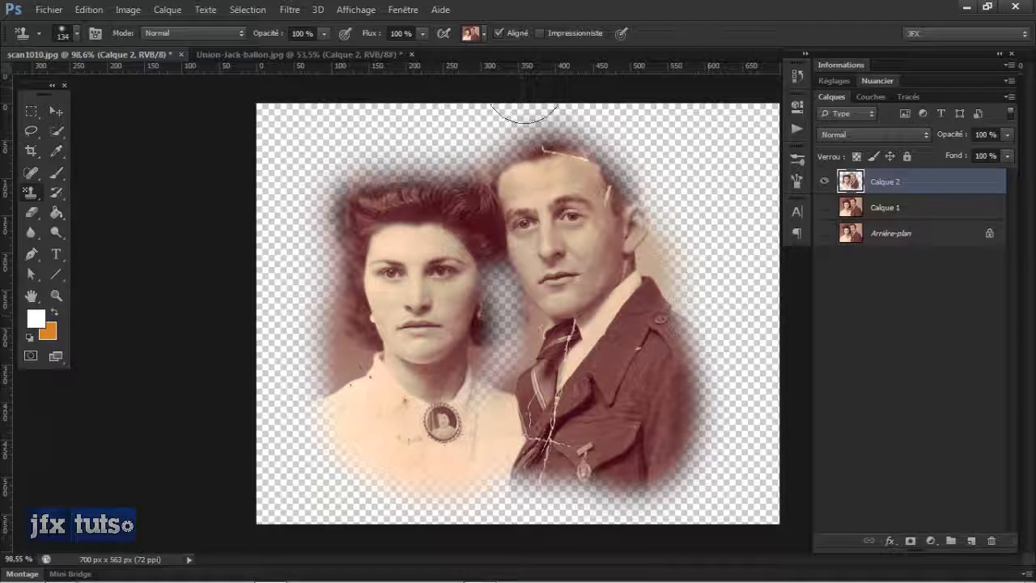